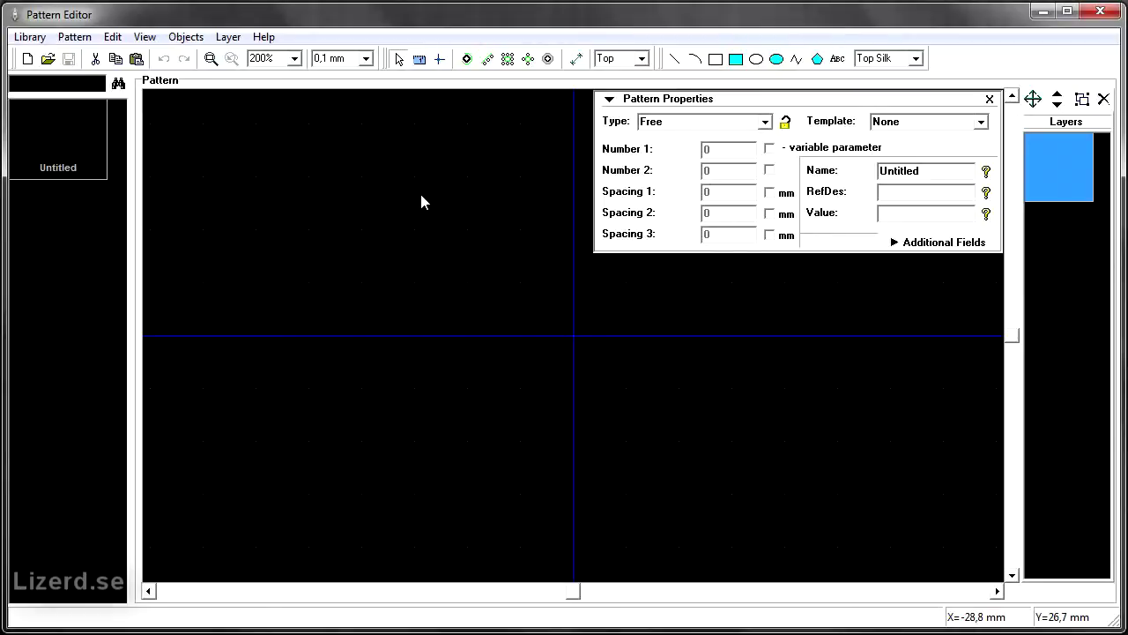
Bring up the TSSOP datasheet and scroll through it for the pad dimensions.
{"action": "key", "text": "alt+Tab"}
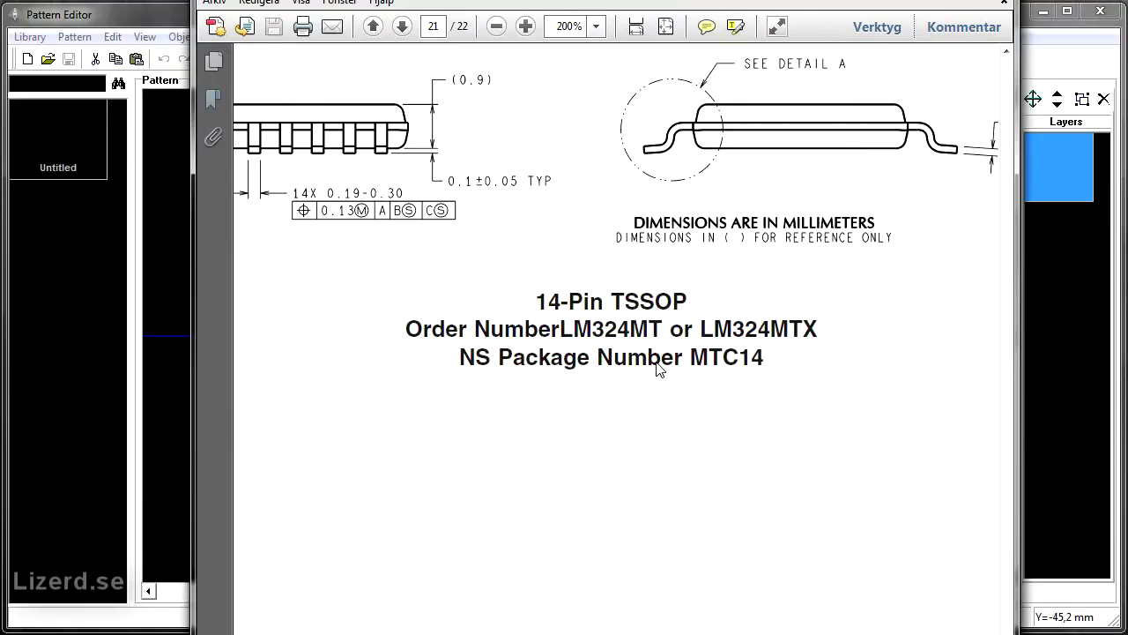
{"action": "scroll", "coordinate": [659, 368], "scroll_direction": "up", "scroll_amount": 5}
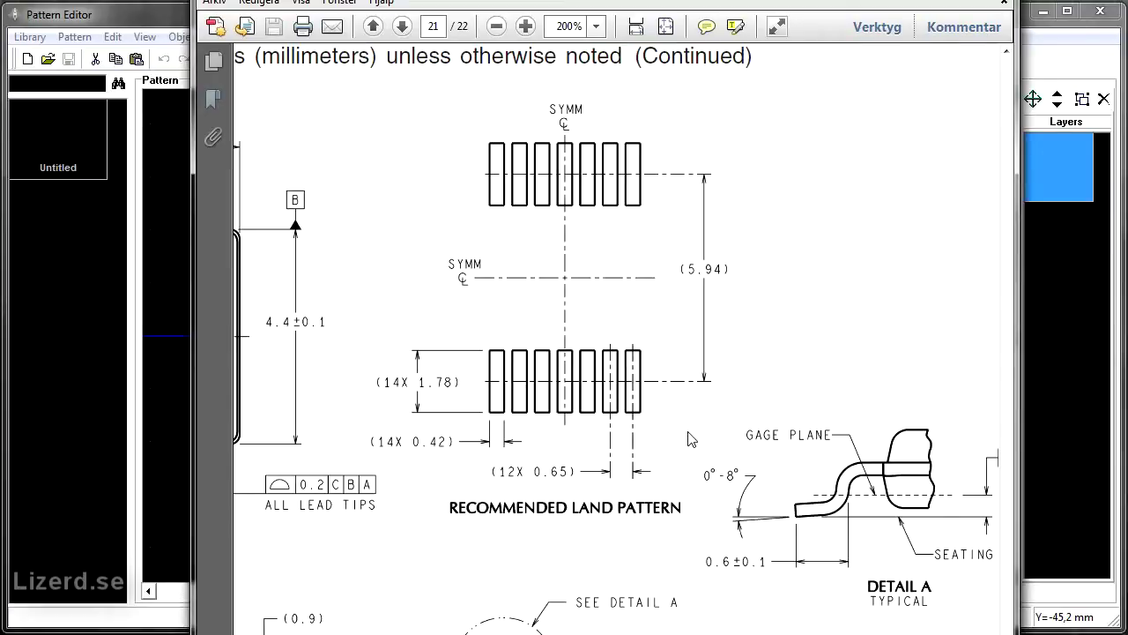
{"action": "scroll", "coordinate": [690, 439], "scroll_direction": "down", "scroll_amount": 1}
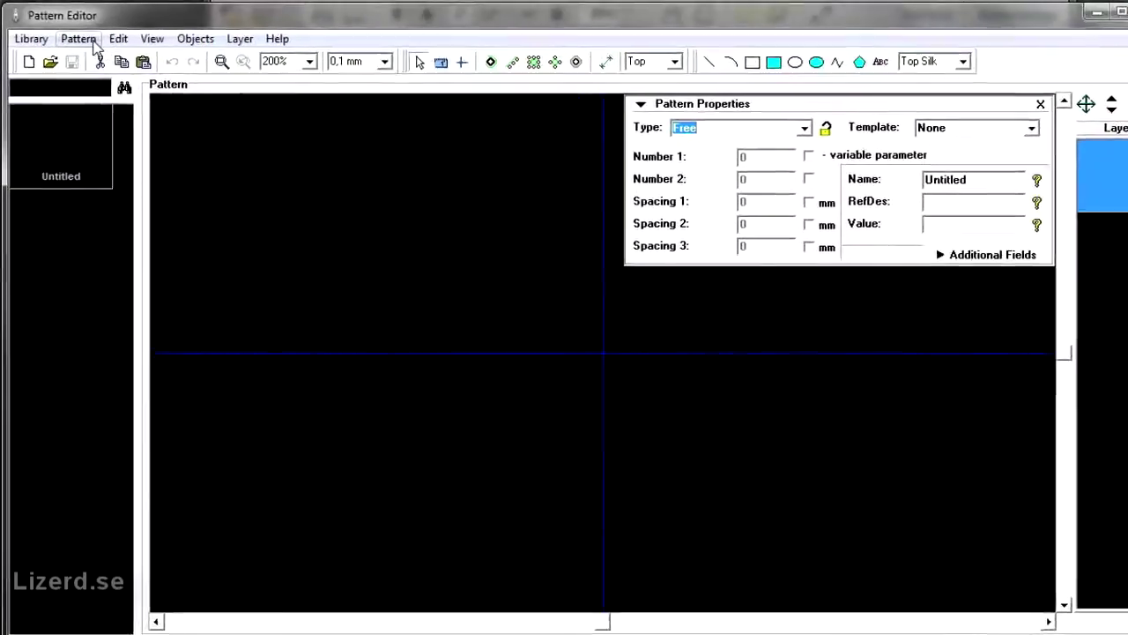
Set the default pads to 0,42 mm wide, 1,78 mm high, type Surface.
{"action": "left_click", "coordinate": [79, 39]}
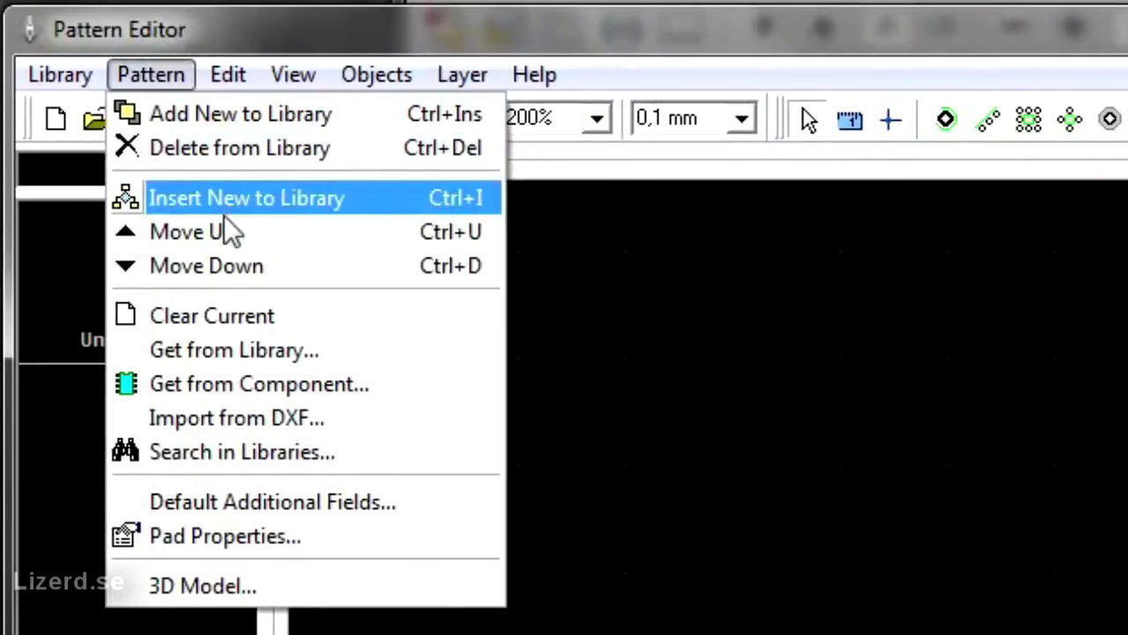
{"action": "left_click", "coordinate": [277, 538]}
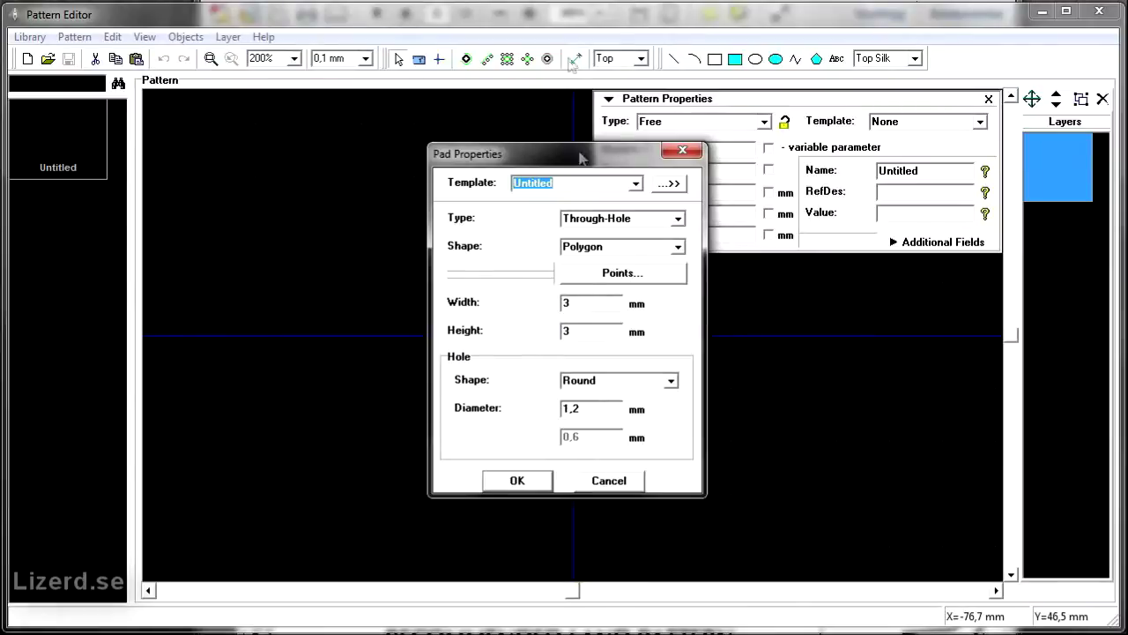
{"action": "key", "text": "alt+Tab"}
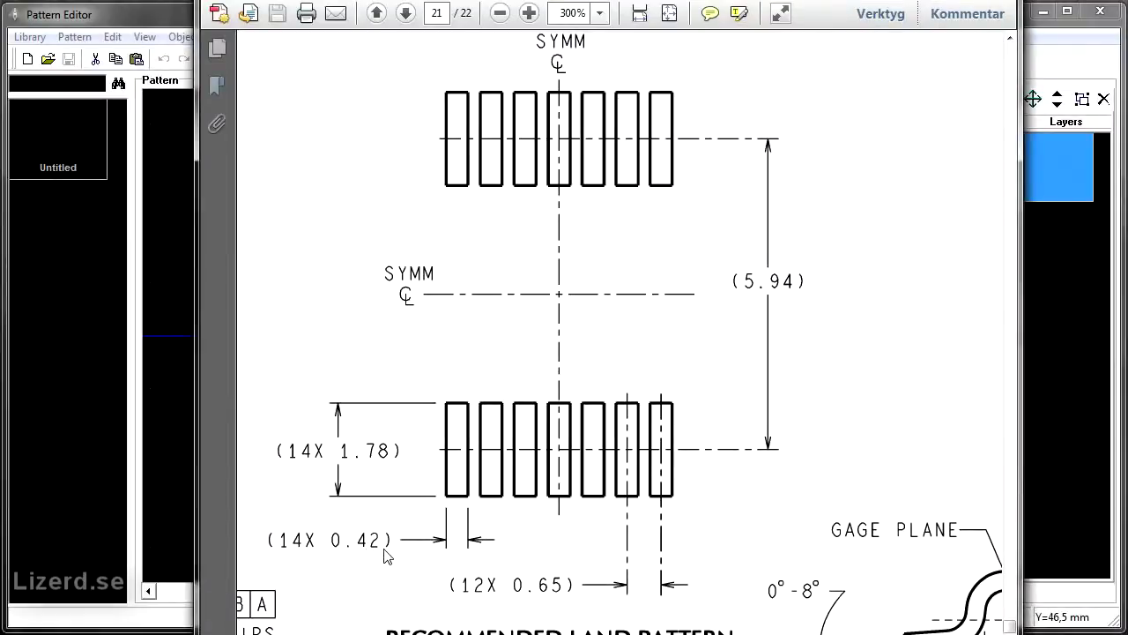
{"action": "key", "text": "alt+Tab"}
{"action": "type", "text": "0"}
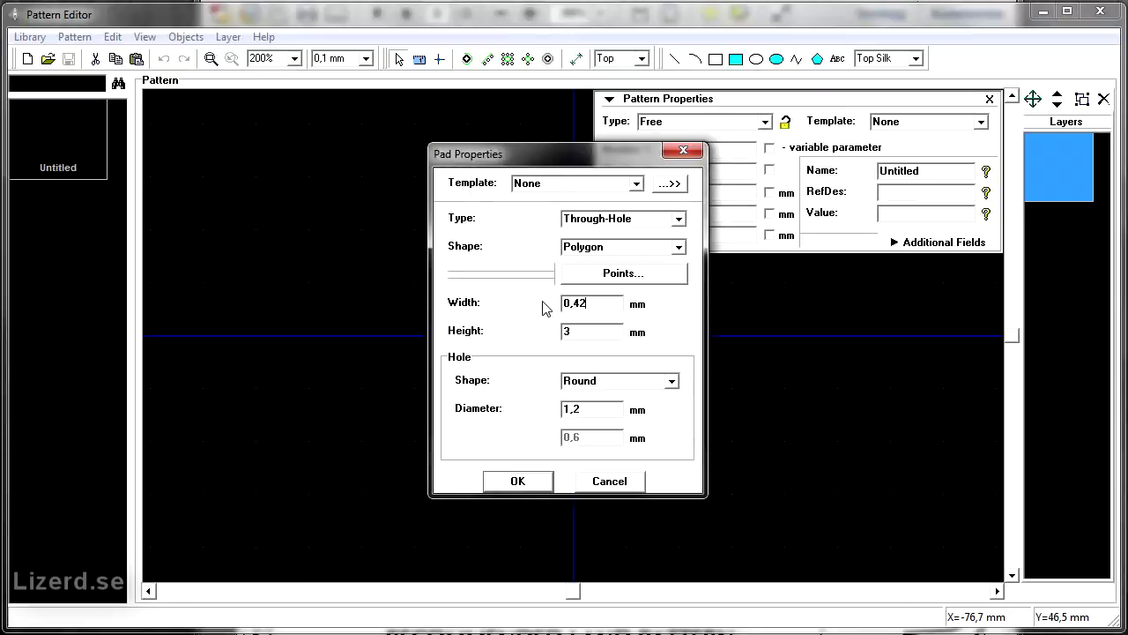
{"action": "key", "text": "alt+Tab"}
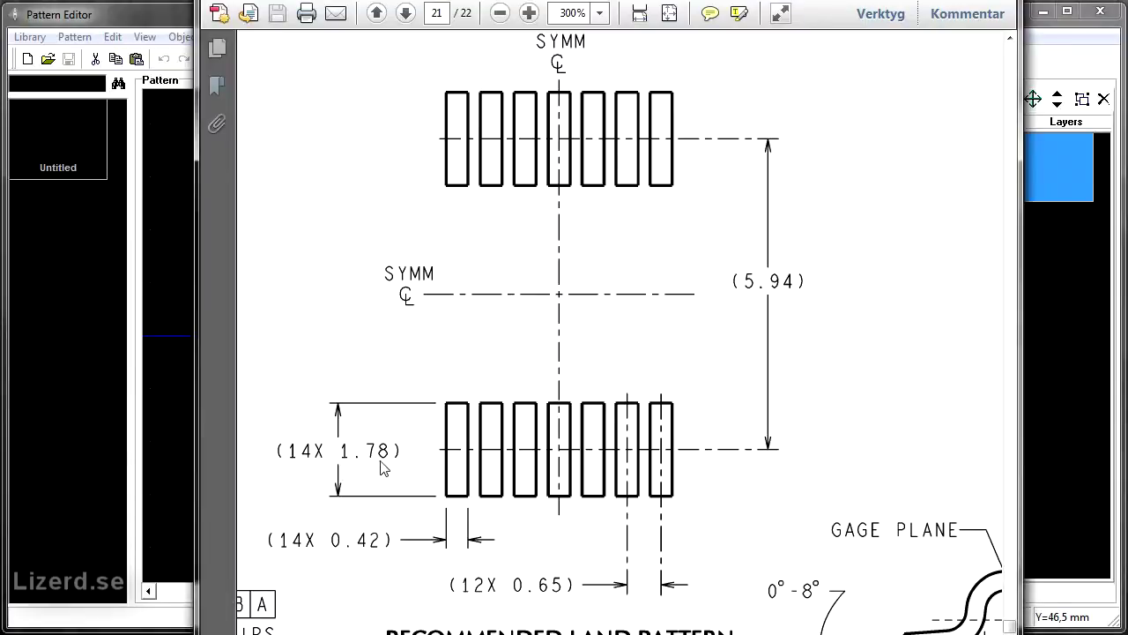
{"action": "left_click", "coordinate": [145, 13]}
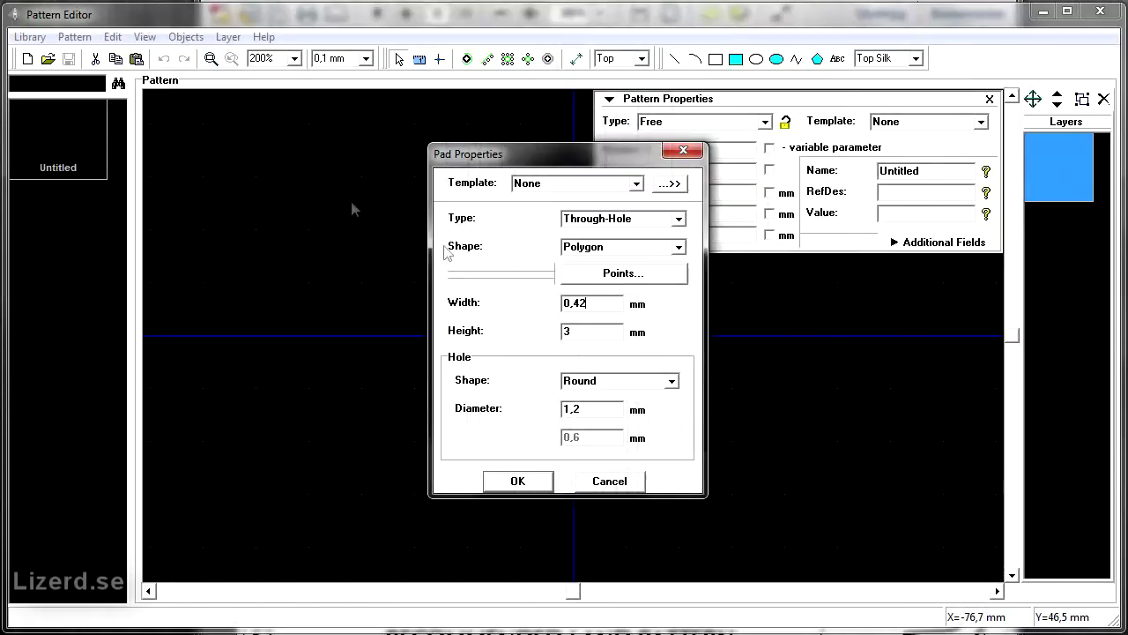
{"action": "key", "text": "Tab"}
{"action": "type", "text": "1,78"}
{"action": "left_click", "coordinate": [678, 219]}
{"action": "key", "text": "Down"}
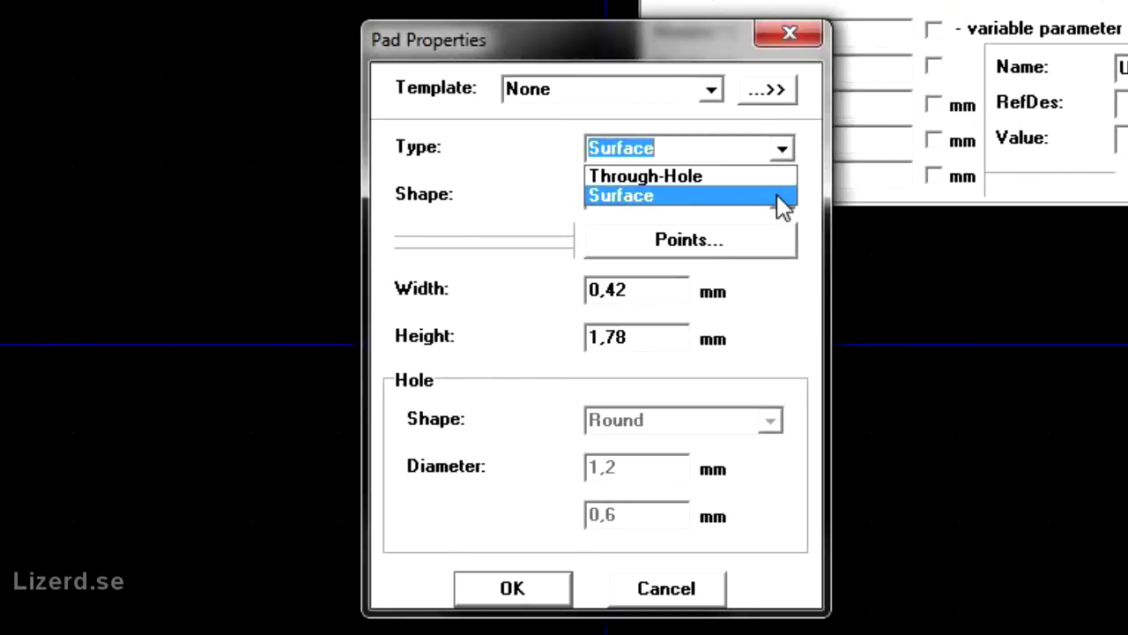
Make the pads rectangular and select the 0,42 width and 1,78 height values.
{"action": "left_click", "coordinate": [778, 197]}
{"action": "left_click", "coordinate": [777, 197]}
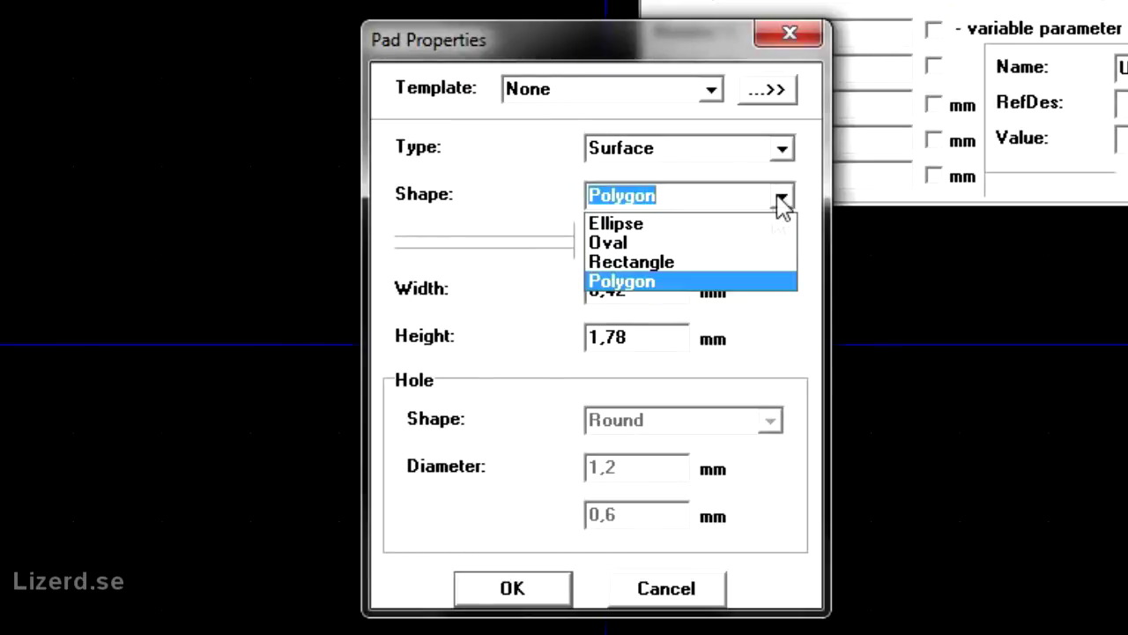
{"action": "left_click", "coordinate": [773, 261]}
{"action": "left_click_drag", "start_coordinate": [660, 290], "coordinate": [567, 290]}
{"action": "left_click", "coordinate": [633, 330]}
{"action": "left_click_drag", "start_coordinate": [633, 329], "coordinate": [568, 335]}
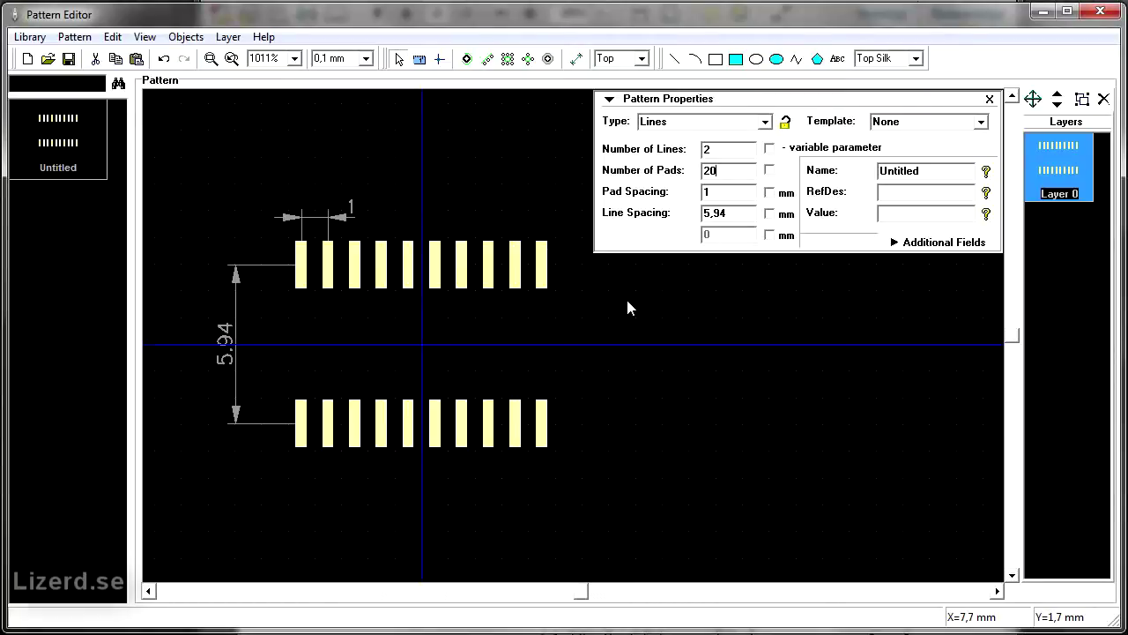
Compare against the datasheet land pattern and set the number of pad rows to 3.
{"action": "left_click", "coordinate": [704, 121]}
{"action": "key", "text": "alt+Tab"}
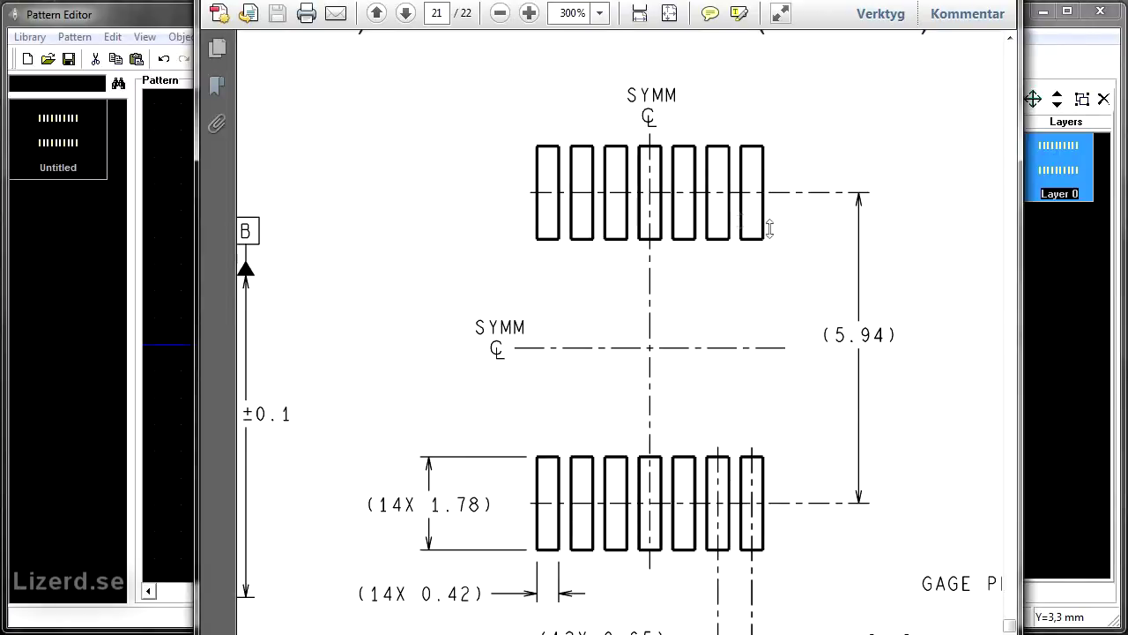
{"action": "key", "text": "alt+Tab"}
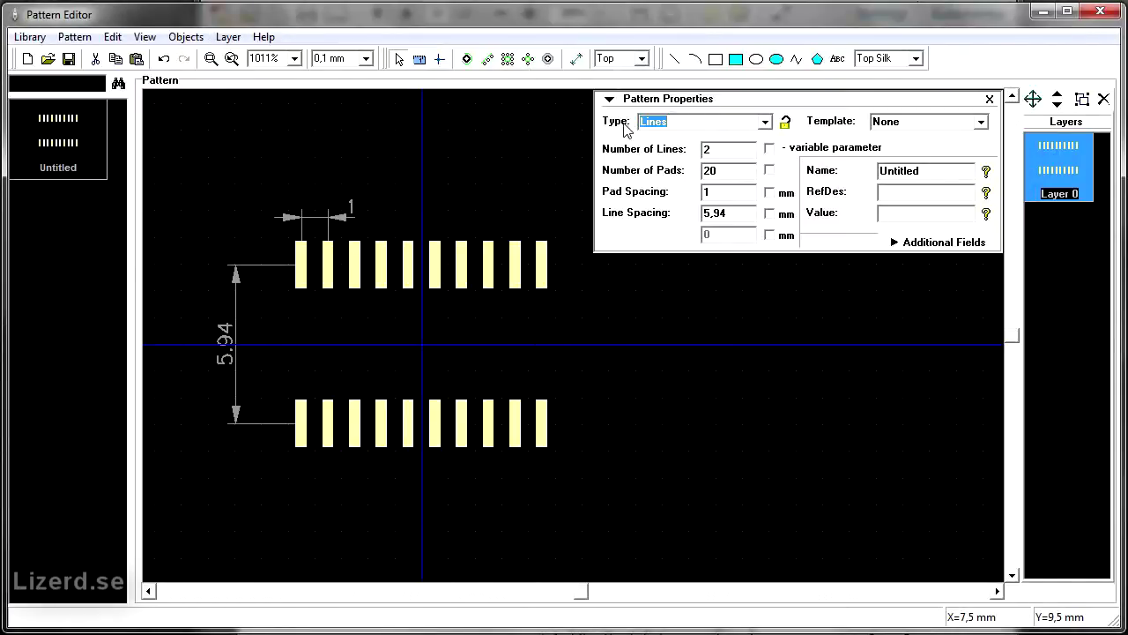
{"action": "left_click", "coordinate": [702, 151]}
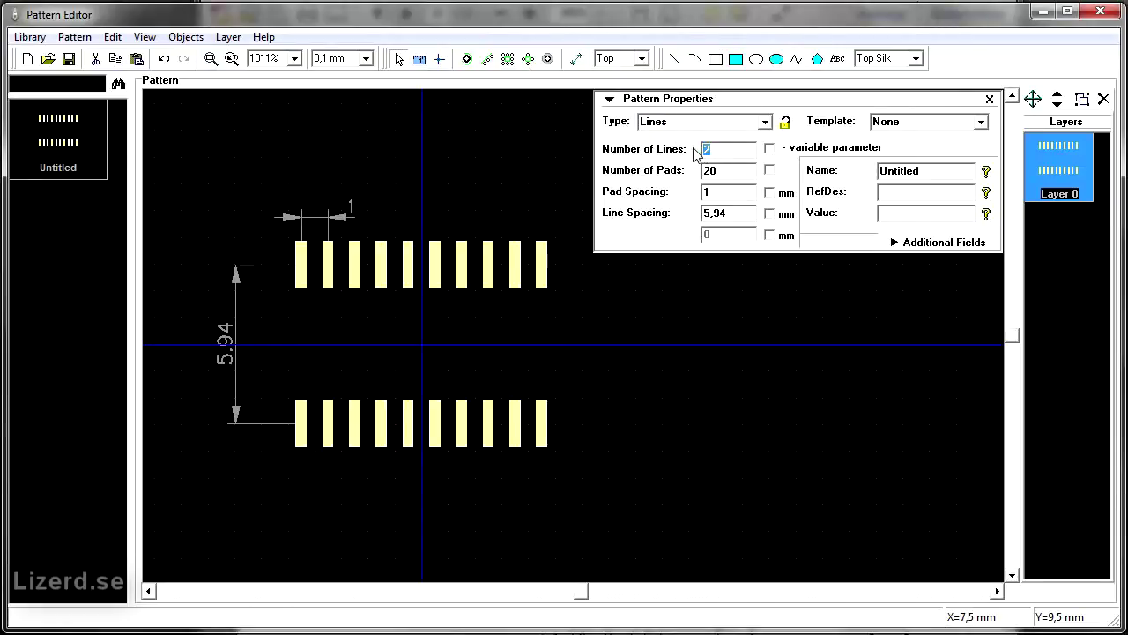
{"action": "type", "text": "3"}
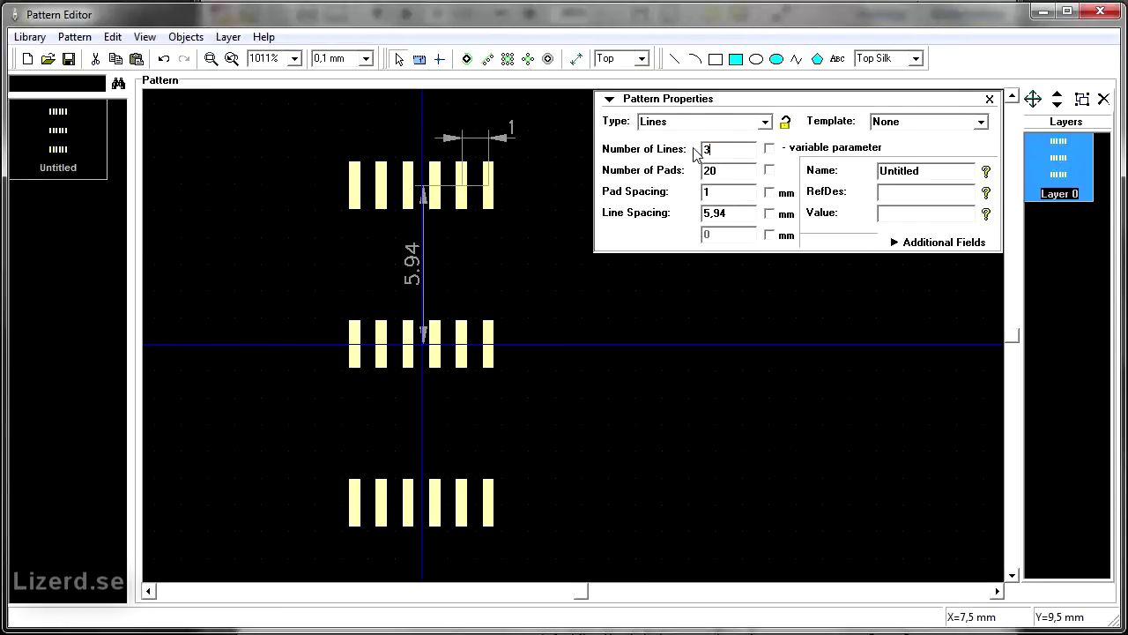
Try the Square, Matrix and Rectangle pattern types, then return to Free.
{"action": "left_click", "coordinate": [764, 122]}
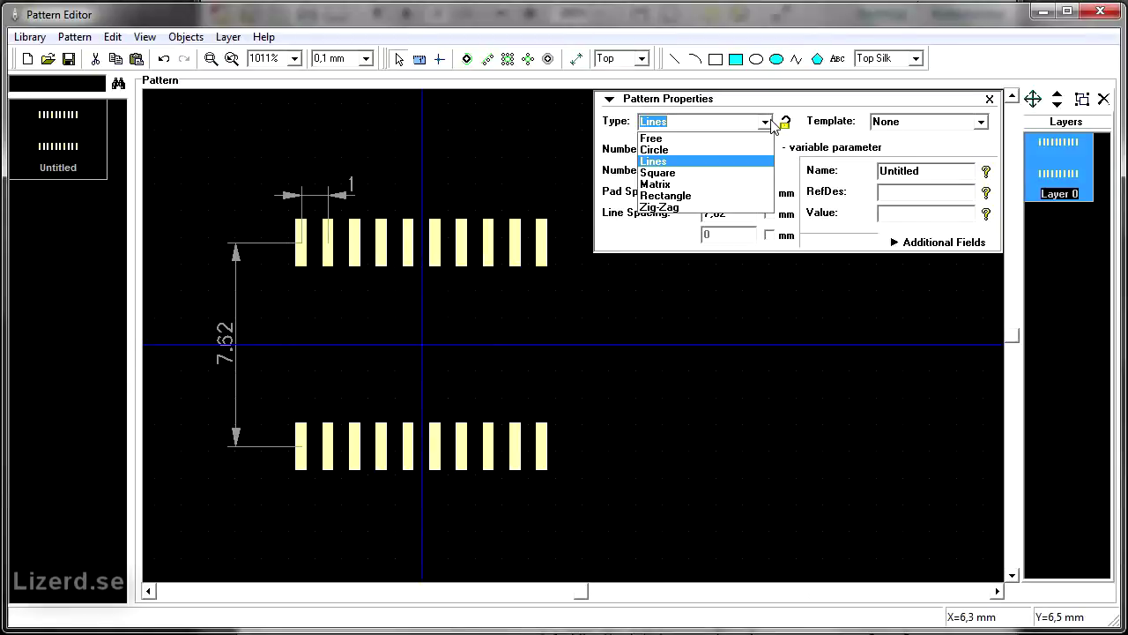
{"action": "left_click", "coordinate": [747, 173]}
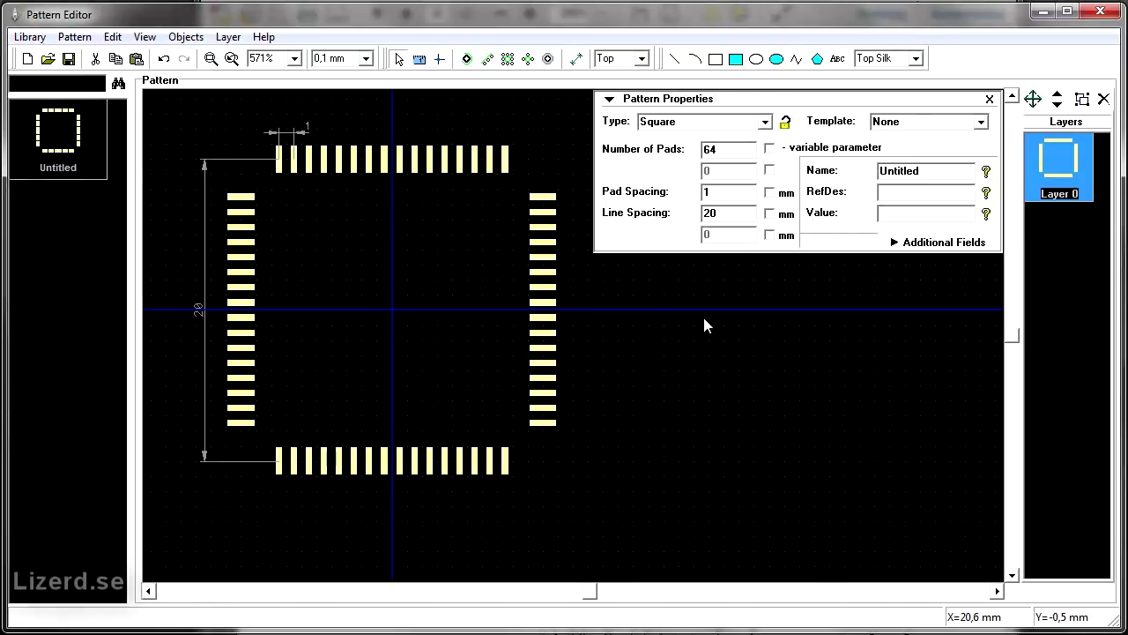
{"action": "key", "text": "Down"}
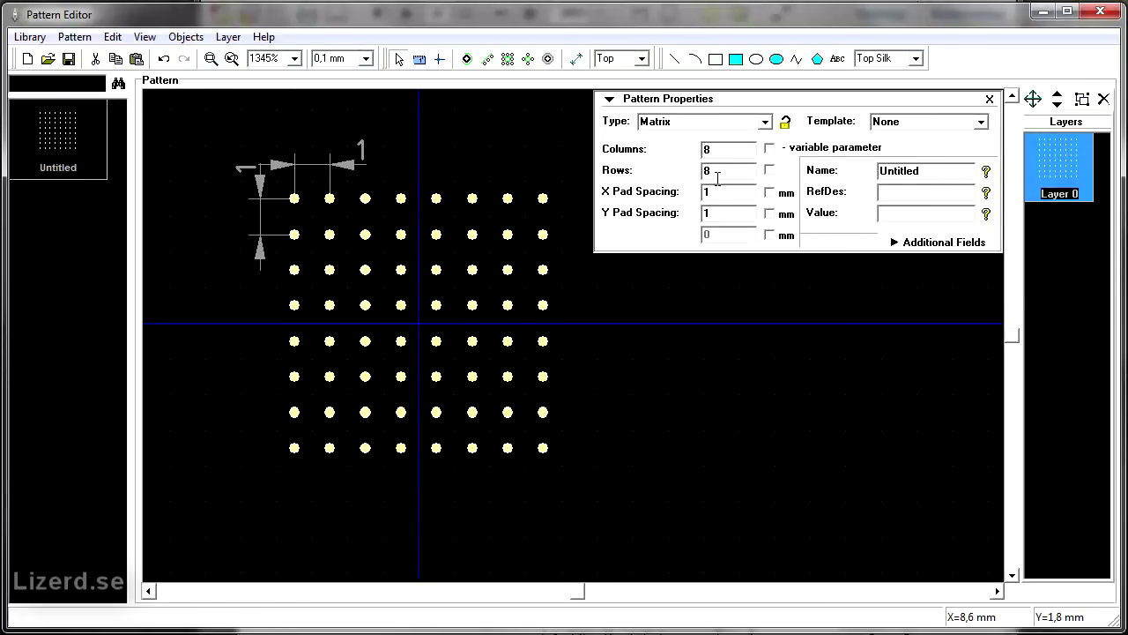
{"action": "key", "text": "Down"}
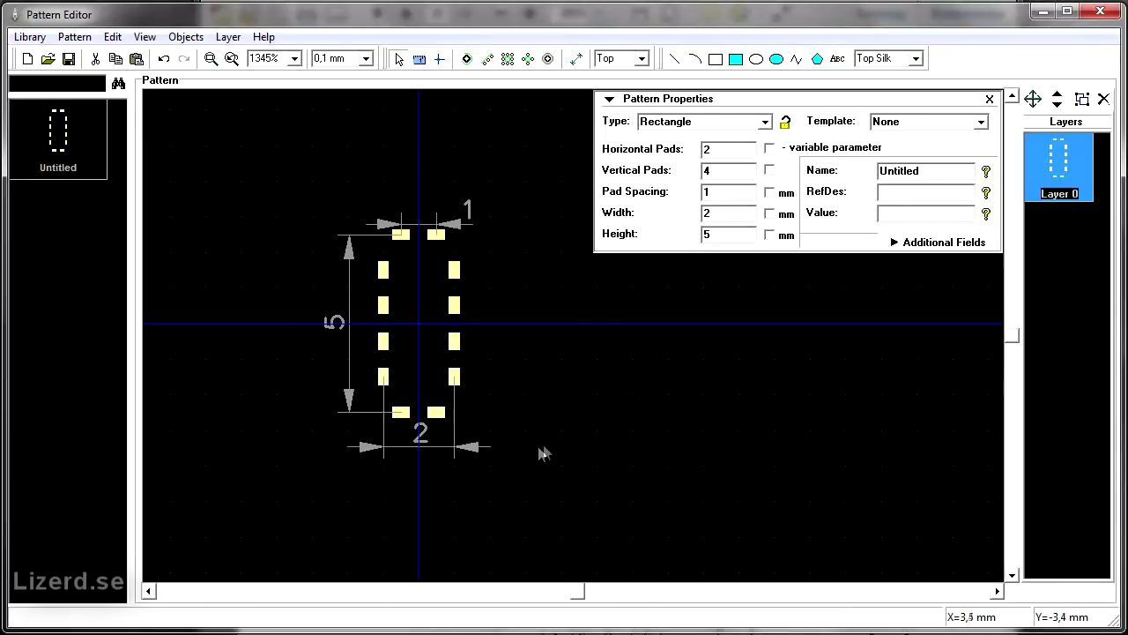
{"action": "left_click", "coordinate": [764, 121]}
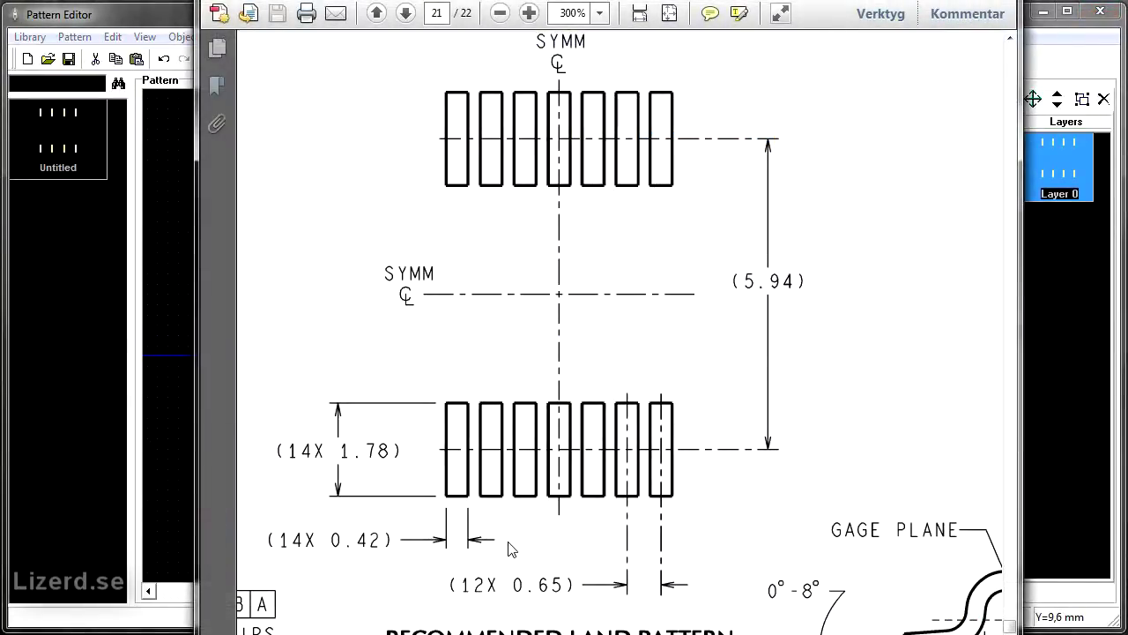
Set the number of pads to 14.
{"action": "scroll", "coordinate": [506, 564], "scroll_direction": "down", "scroll_amount": 10}
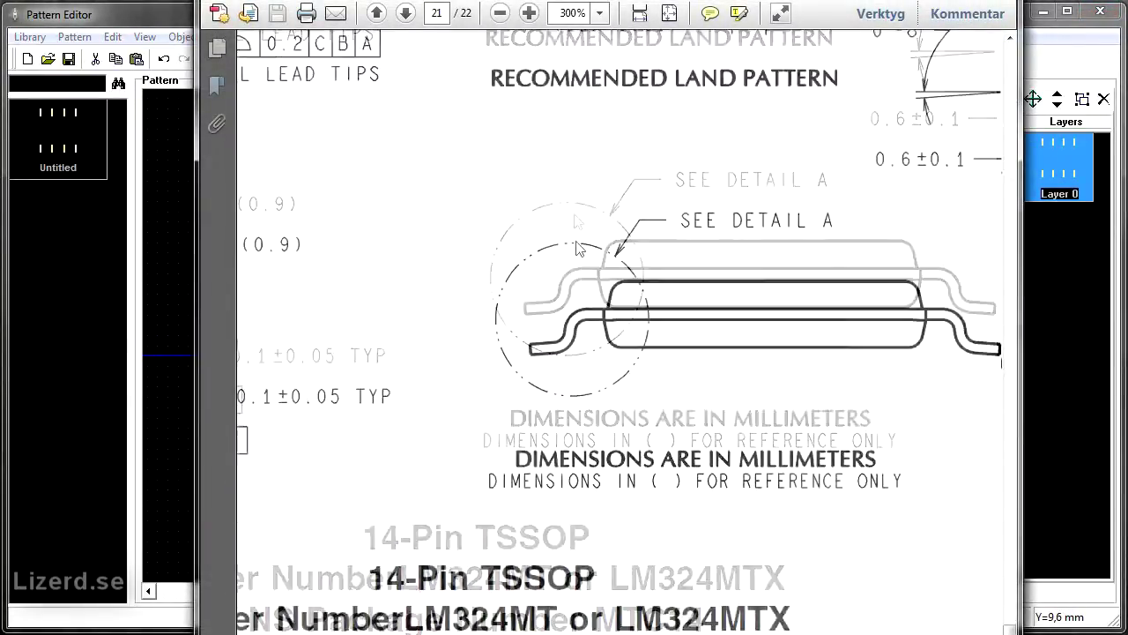
{"action": "scroll", "coordinate": [679, 119], "scroll_direction": "down", "scroll_amount": 1}
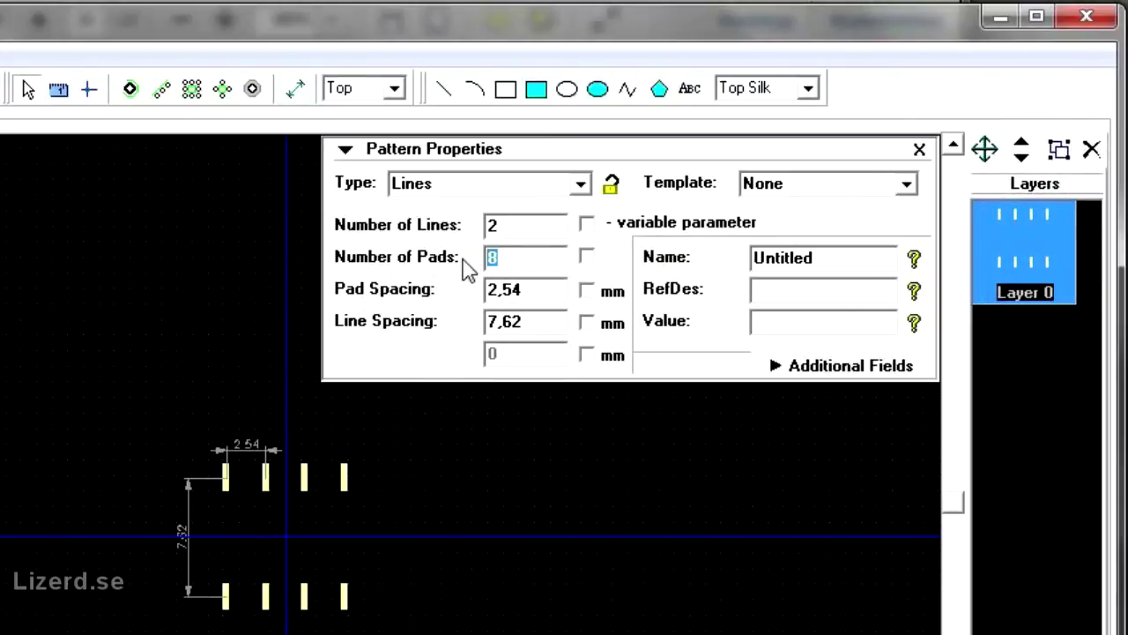
{"action": "type", "text": "14"}
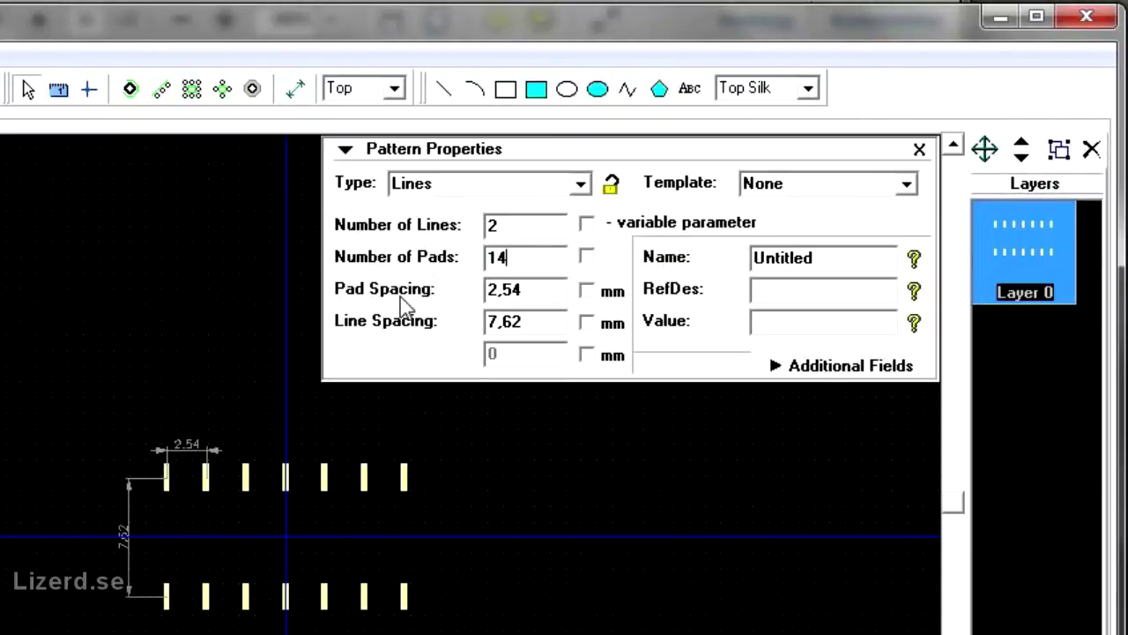
{"action": "scroll", "coordinate": [207, 475], "scroll_direction": "up", "scroll_amount": 2}
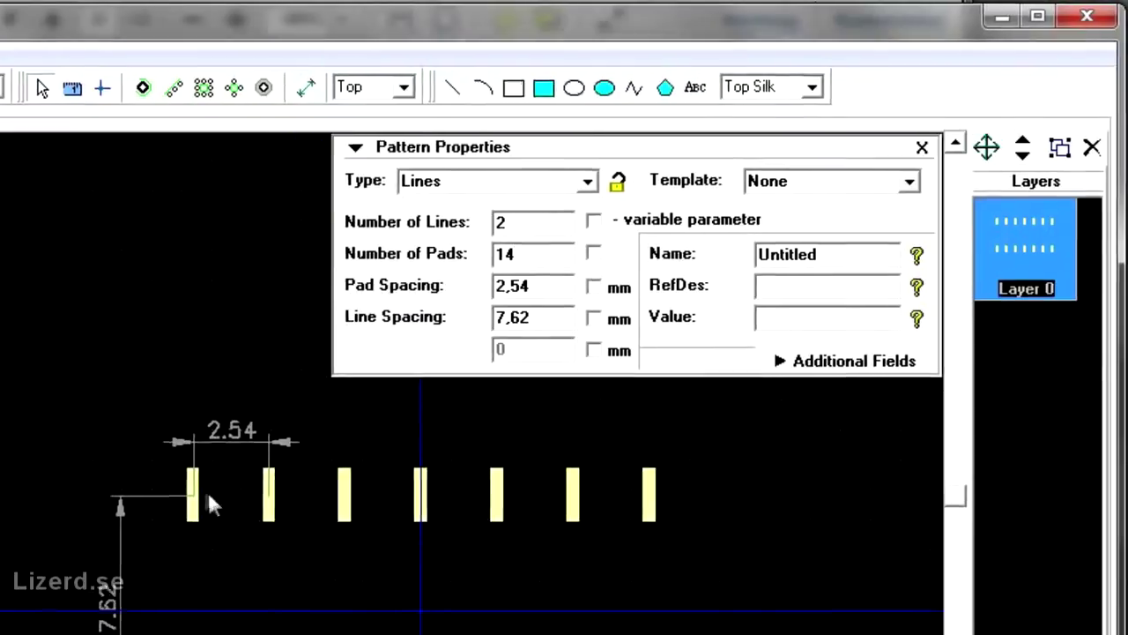
Set Pad Spacing to 0,65 and Line Spacing to 5,94 mm, checked against the datasheet.
{"action": "key", "text": "alt+Tab"}
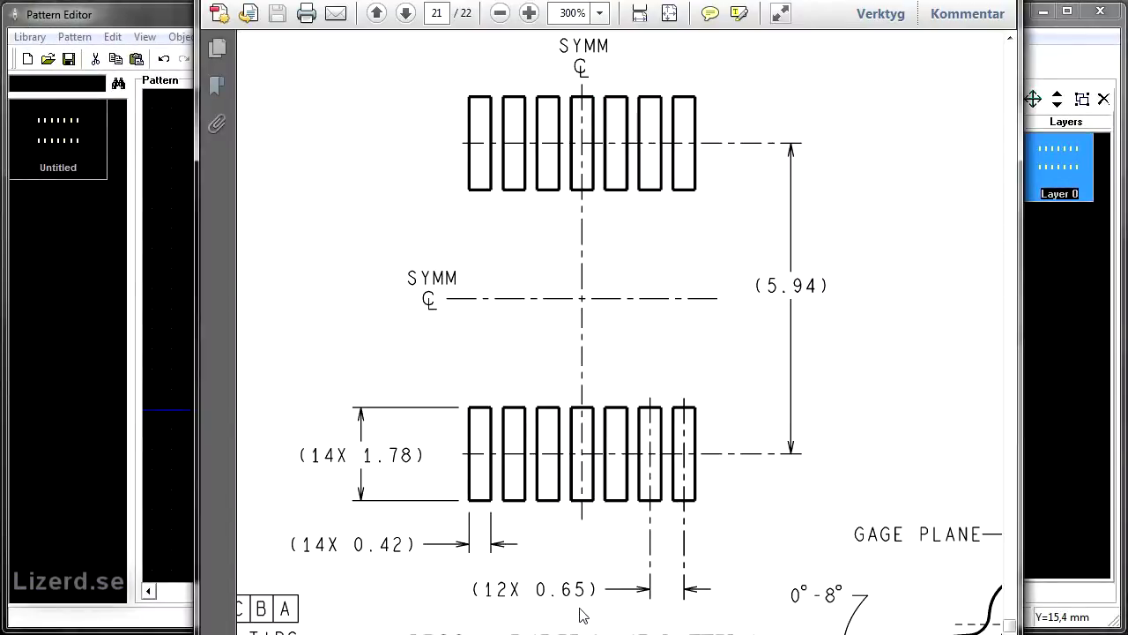
{"action": "key", "text": "alt+Tab"}
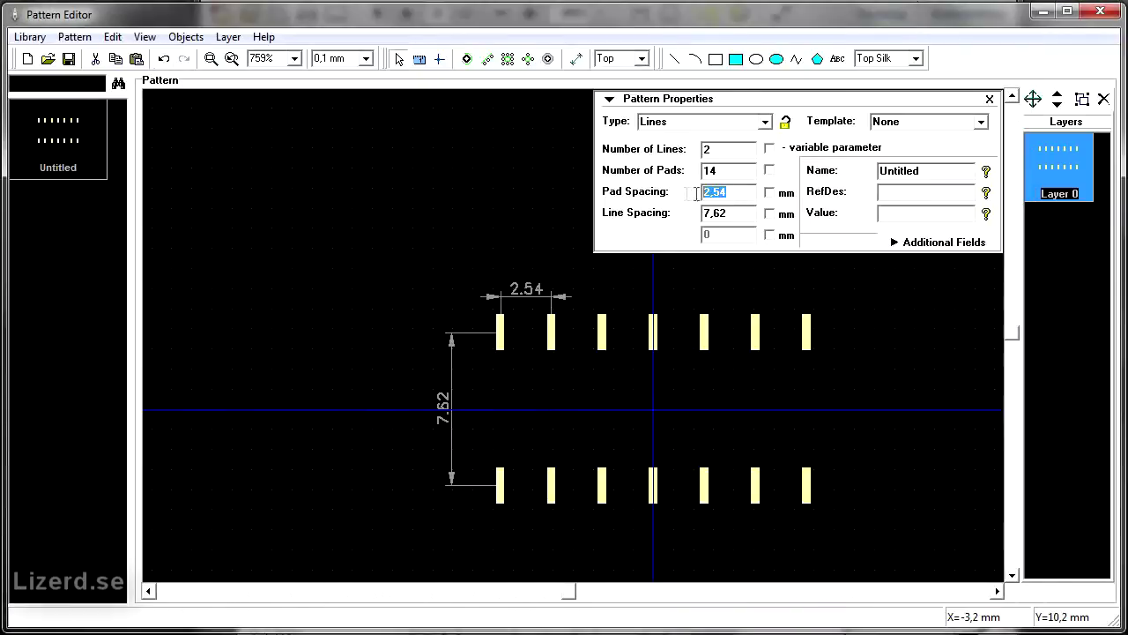
{"action": "type", "text": "0,"}
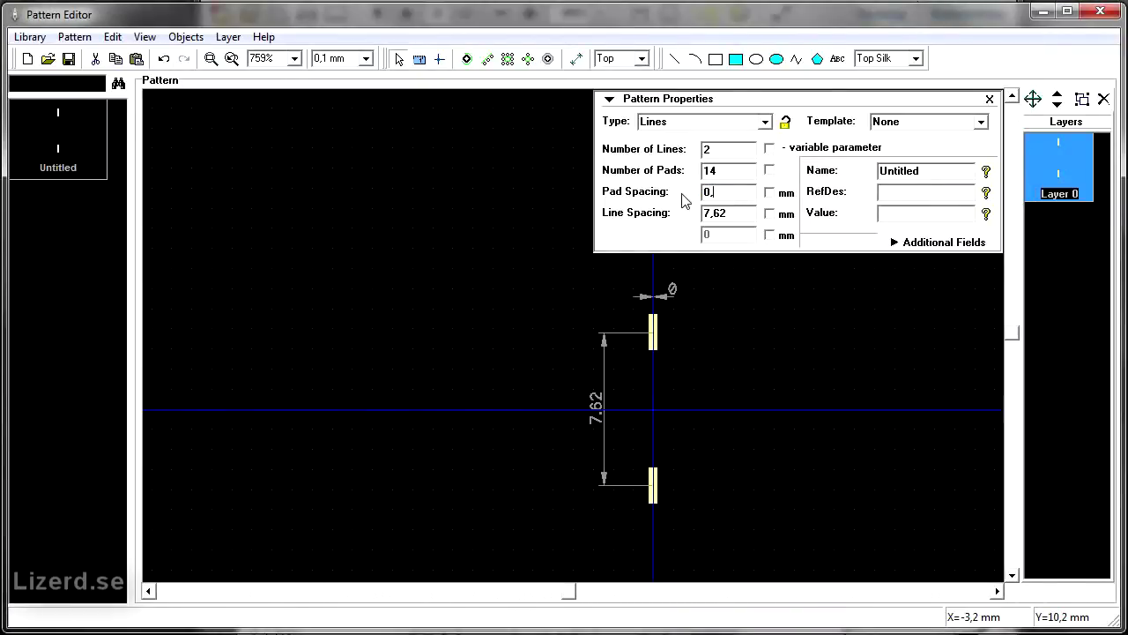
{"action": "type", "text": "65"}
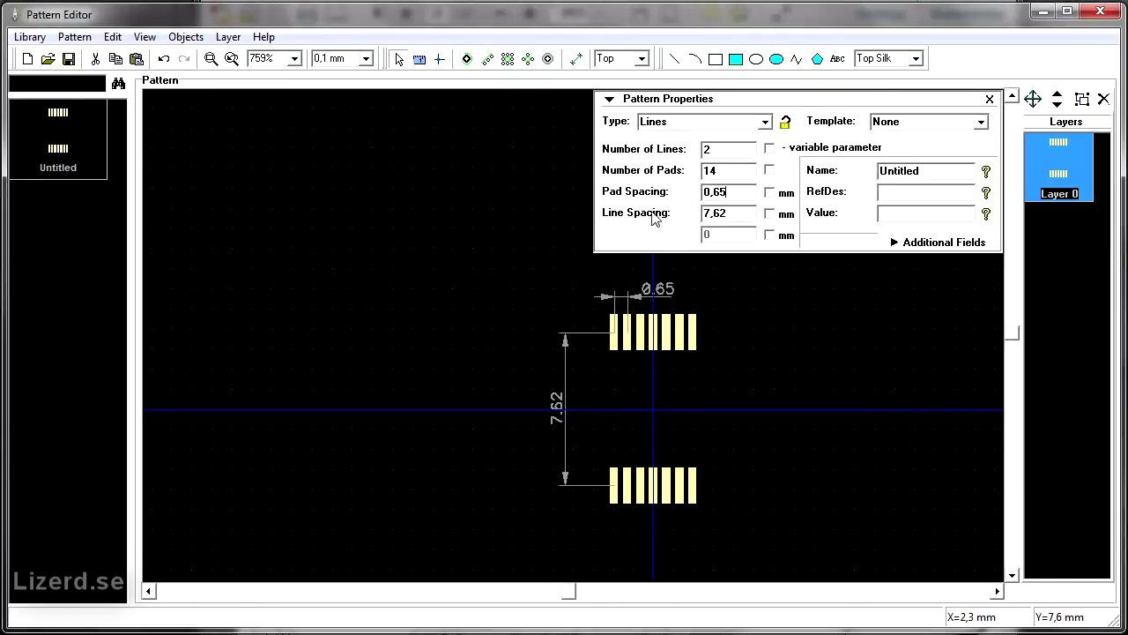
{"action": "key", "text": "alt+Tab"}
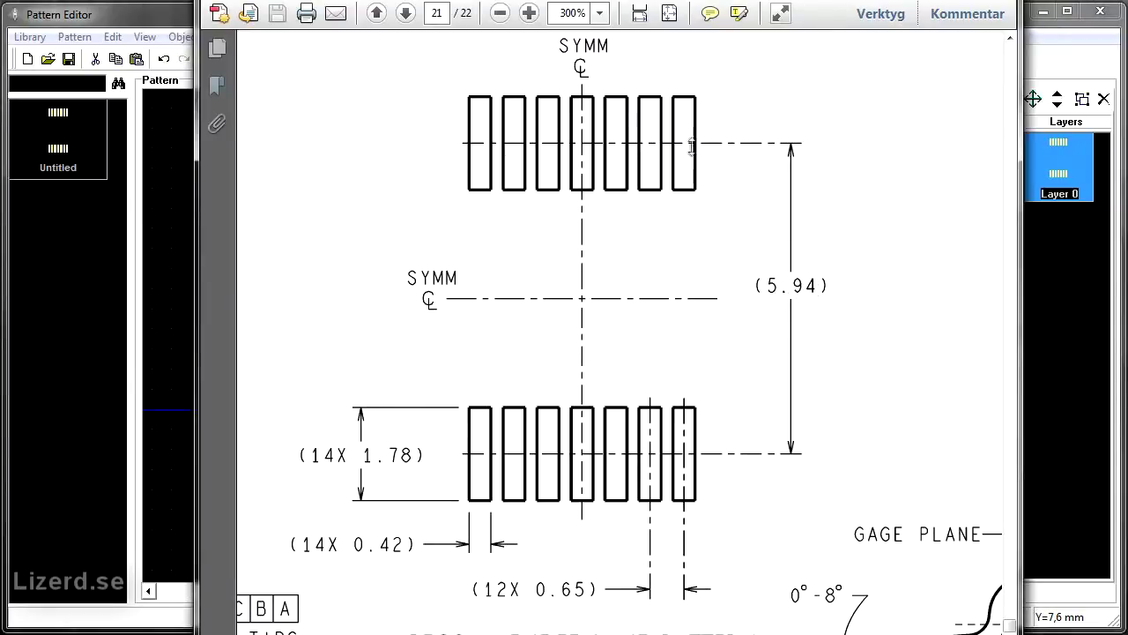
{"action": "key", "text": "alt+Tab"}
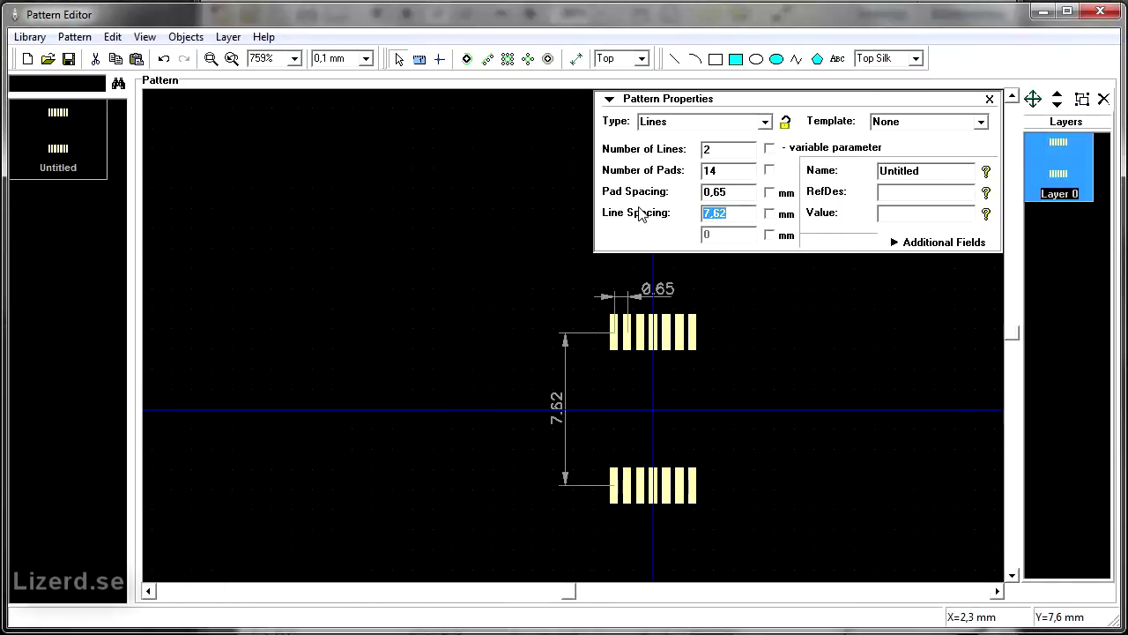
{"action": "type", "text": "5"}
{"action": "type", "text": "94"}
{"action": "key", "text": "alt+Tab"}
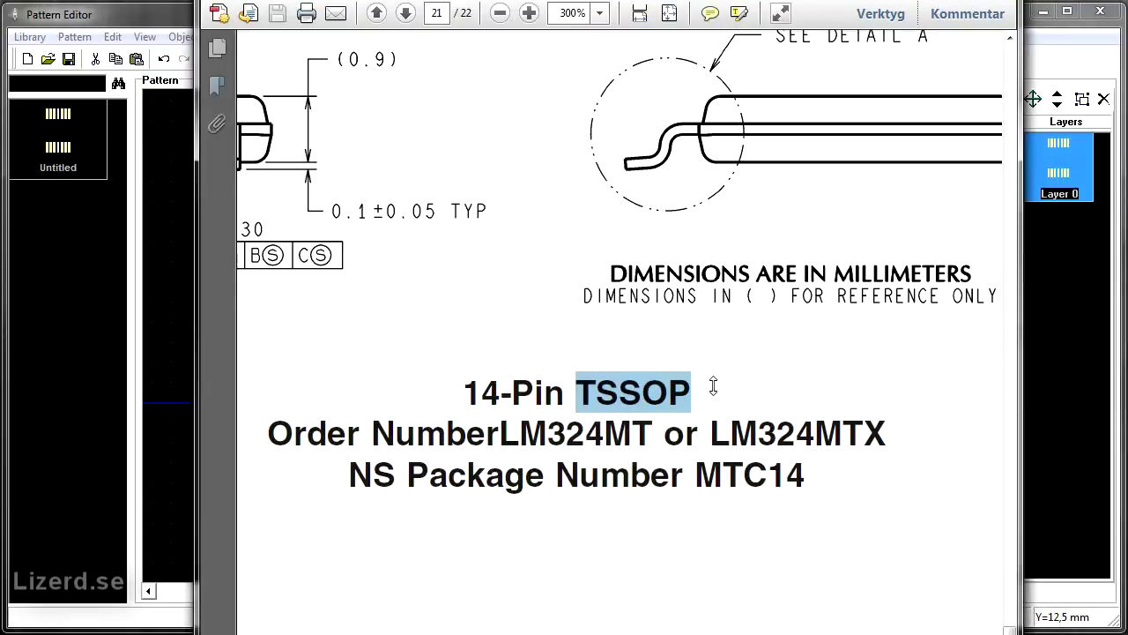
Name the pattern TSSOP and zoom in around the pad rows.
{"action": "key", "text": "alt+Tab"}
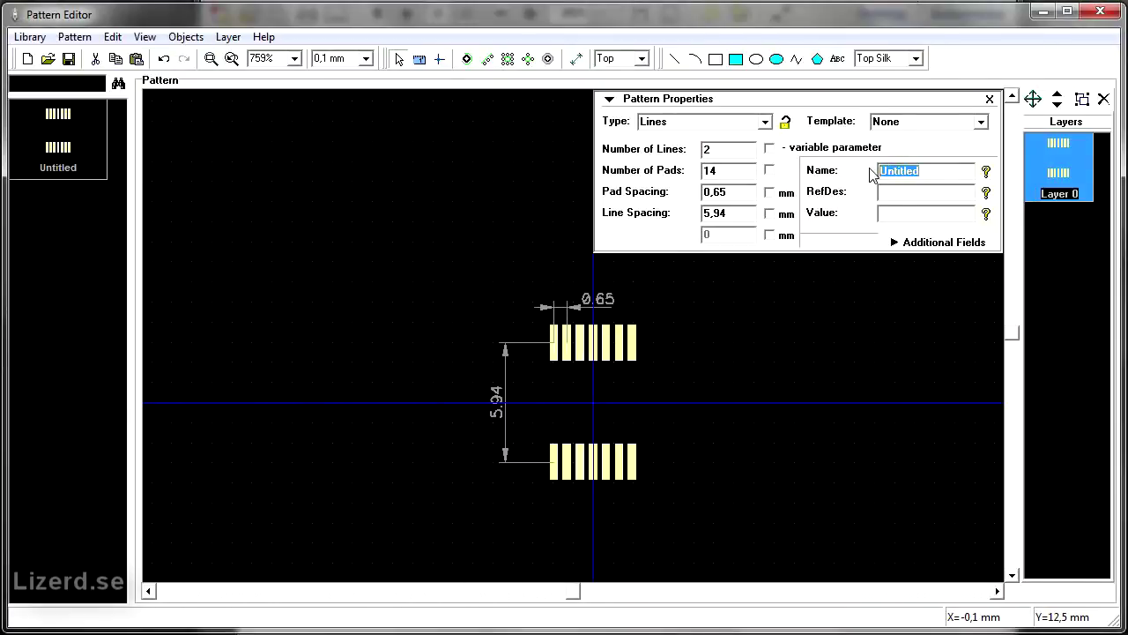
{"action": "type", "text": "TSSOP"}
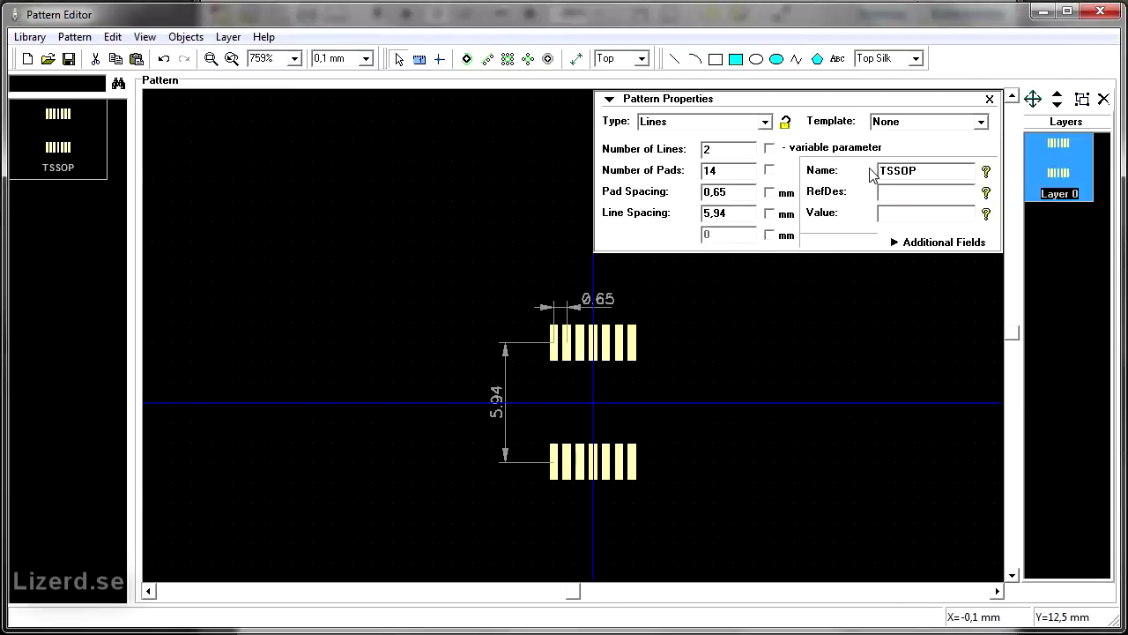
{"action": "scroll", "coordinate": [559, 335], "scroll_direction": "up", "scroll_amount": 3}
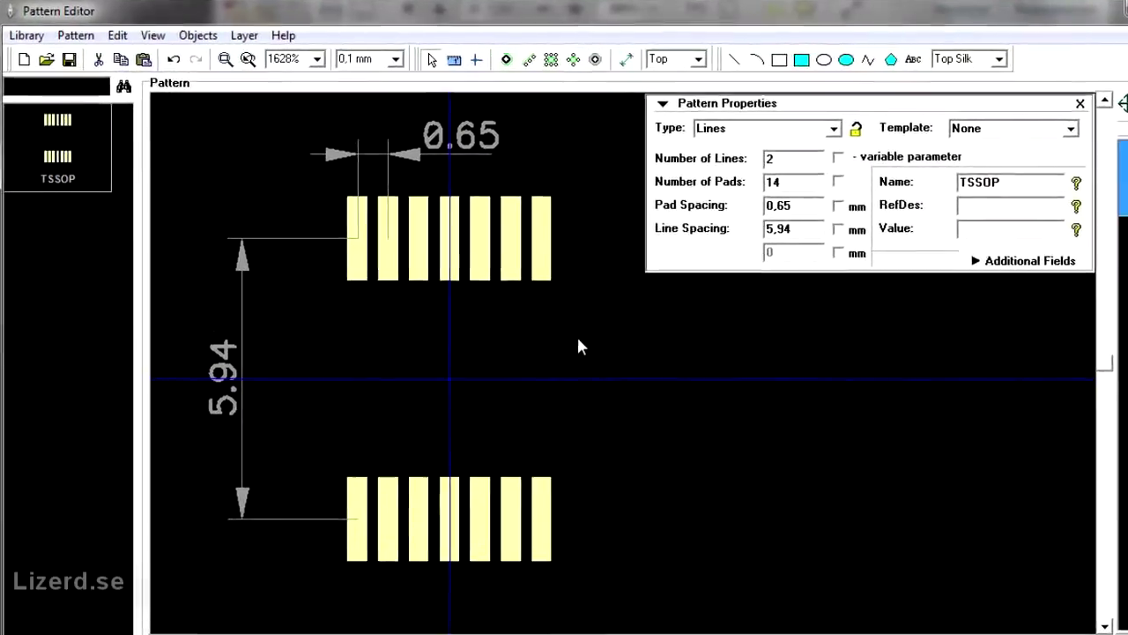
{"action": "scroll", "coordinate": [573, 333], "scroll_direction": "up", "scroll_amount": 3}
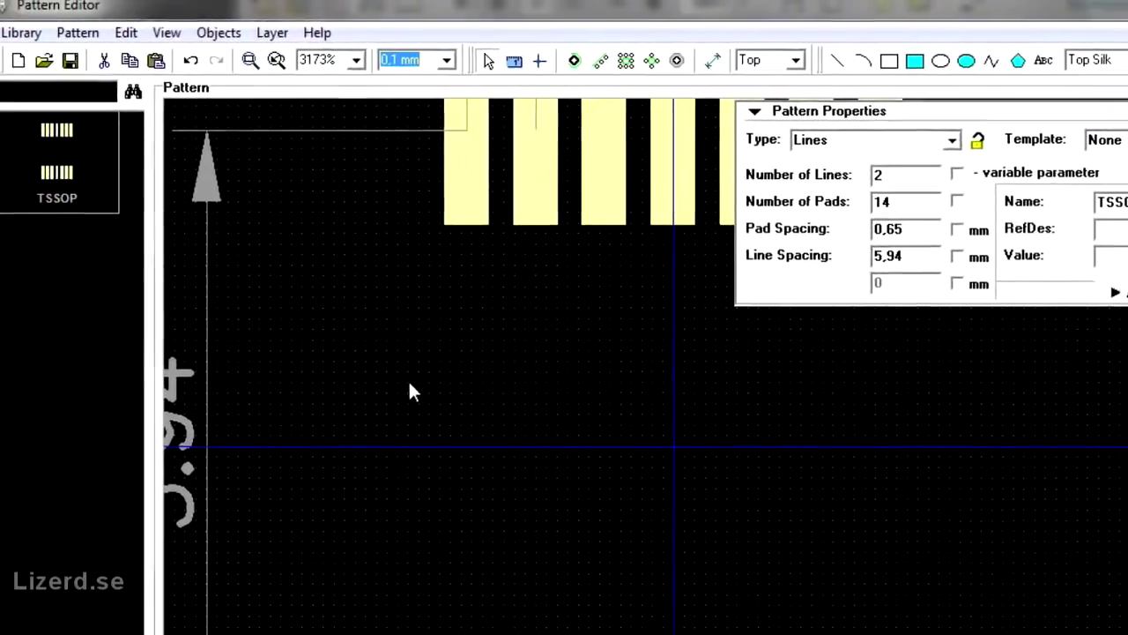
{"action": "scroll", "coordinate": [408, 391], "scroll_direction": "down", "scroll_amount": 2}
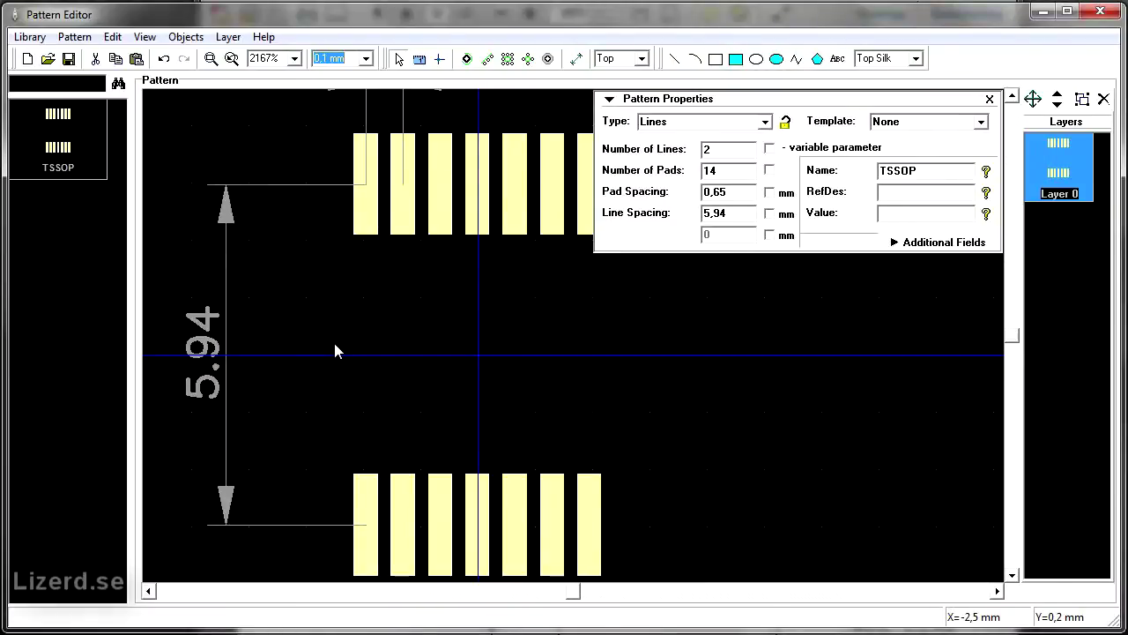
{"action": "scroll", "coordinate": [344, 322], "scroll_direction": "up", "scroll_amount": 1}
{"action": "scroll", "coordinate": [349, 305], "scroll_direction": "up", "scroll_amount": 2}
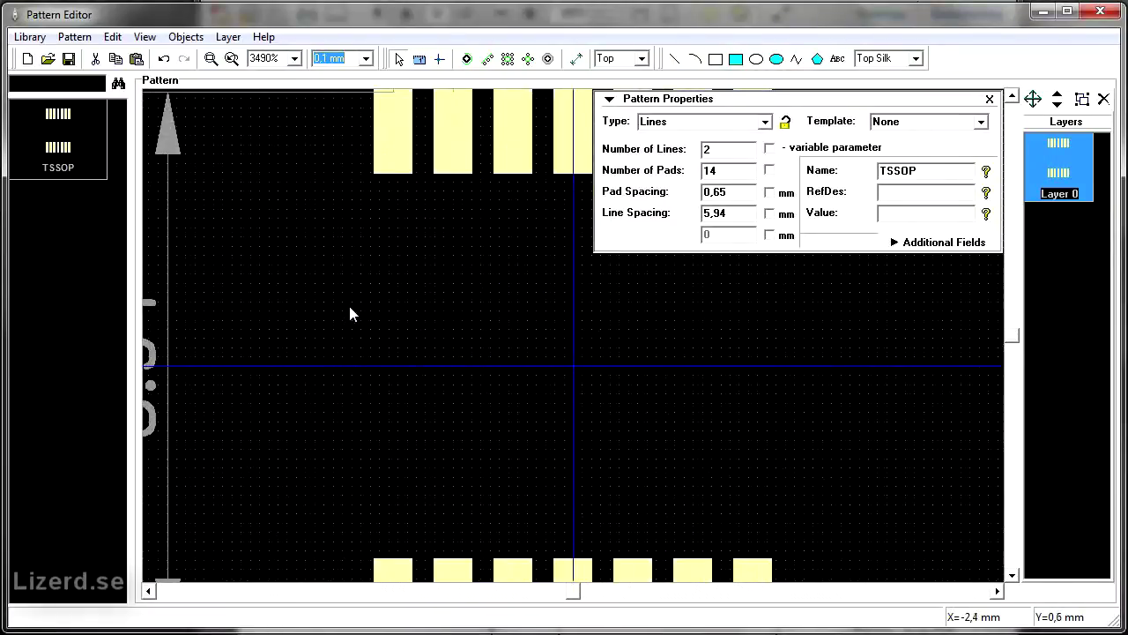
{"action": "scroll", "coordinate": [350, 315], "scroll_direction": "up", "scroll_amount": 1}
{"action": "scroll", "coordinate": [349, 315], "scroll_direction": "up", "scroll_amount": 1}
{"action": "scroll", "coordinate": [349, 315], "scroll_direction": "up", "scroll_amount": 1}
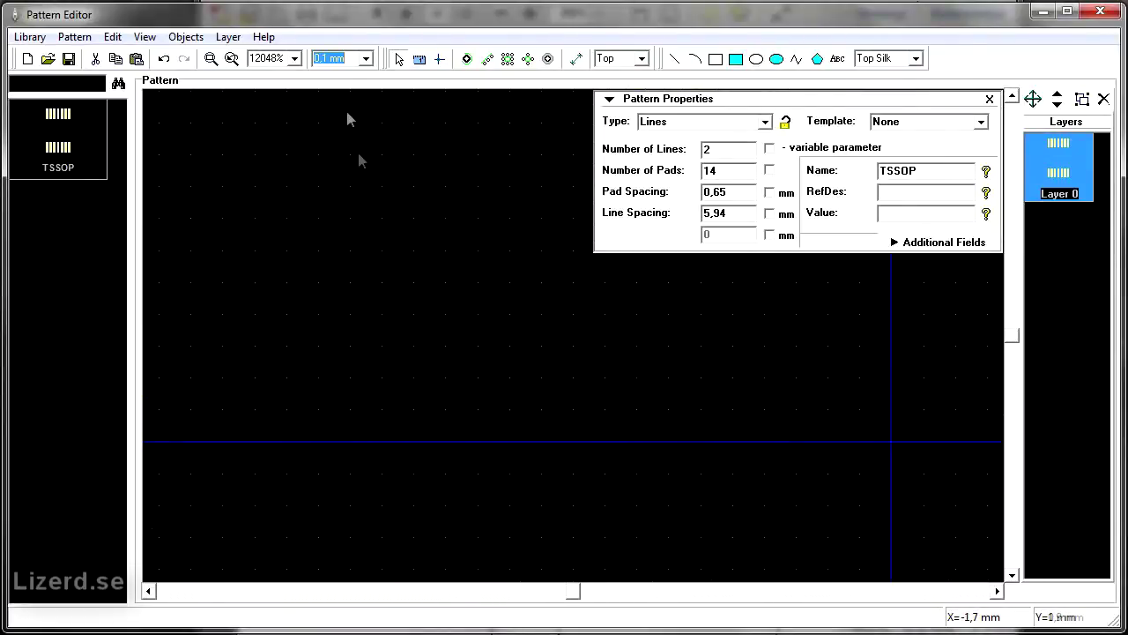
{"action": "scroll", "coordinate": [246, 264], "scroll_direction": "down", "scroll_amount": 5}
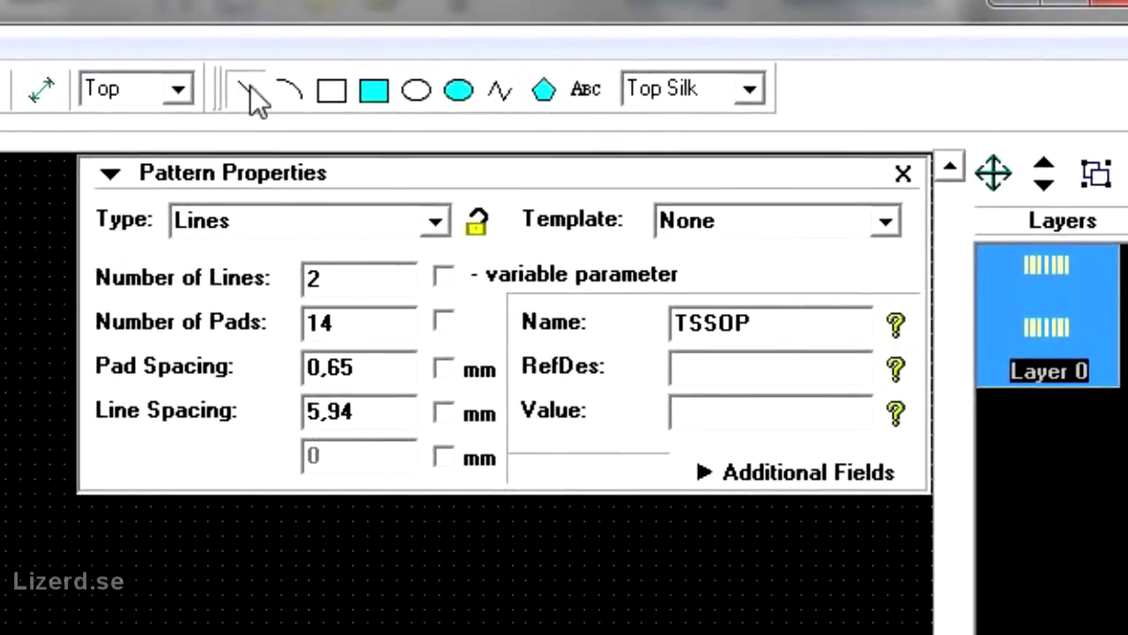
Pick the Line tool on the Top Silk layer and view the package body drawing.
{"action": "left_click", "coordinate": [250, 88]}
{"action": "left_click", "coordinate": [712, 88]}
{"action": "left_click", "coordinate": [752, 85]}
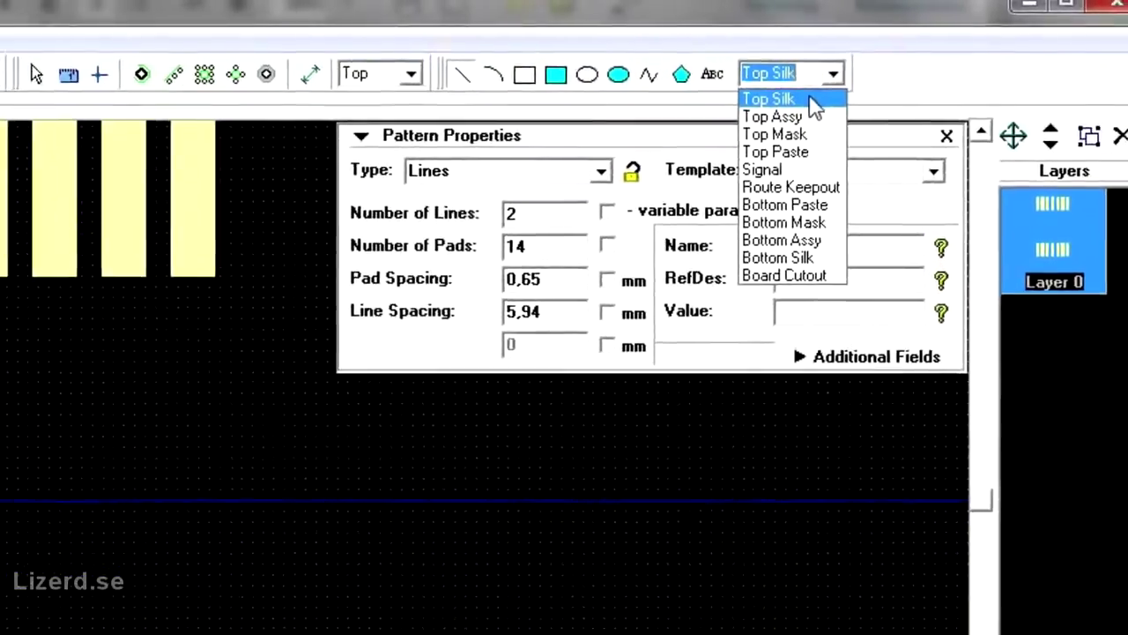
{"action": "left_click", "coordinate": [716, 123]}
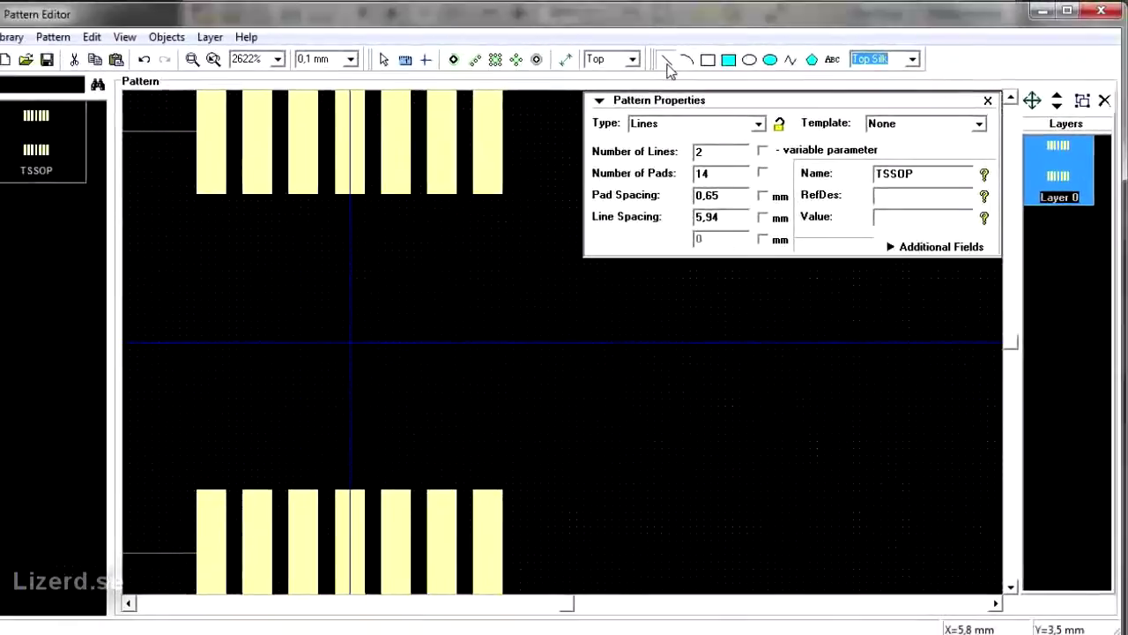
{"action": "key", "text": "alt+Tab"}
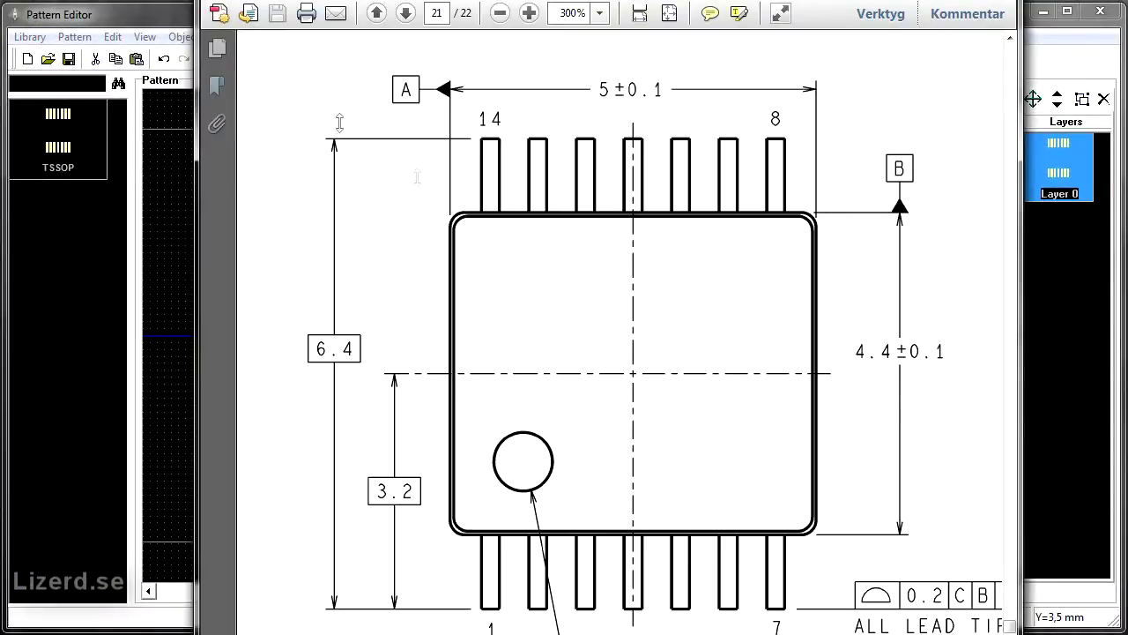
{"action": "left_click", "coordinate": [152, 19]}
{"action": "left_click", "coordinate": [157, 21]}
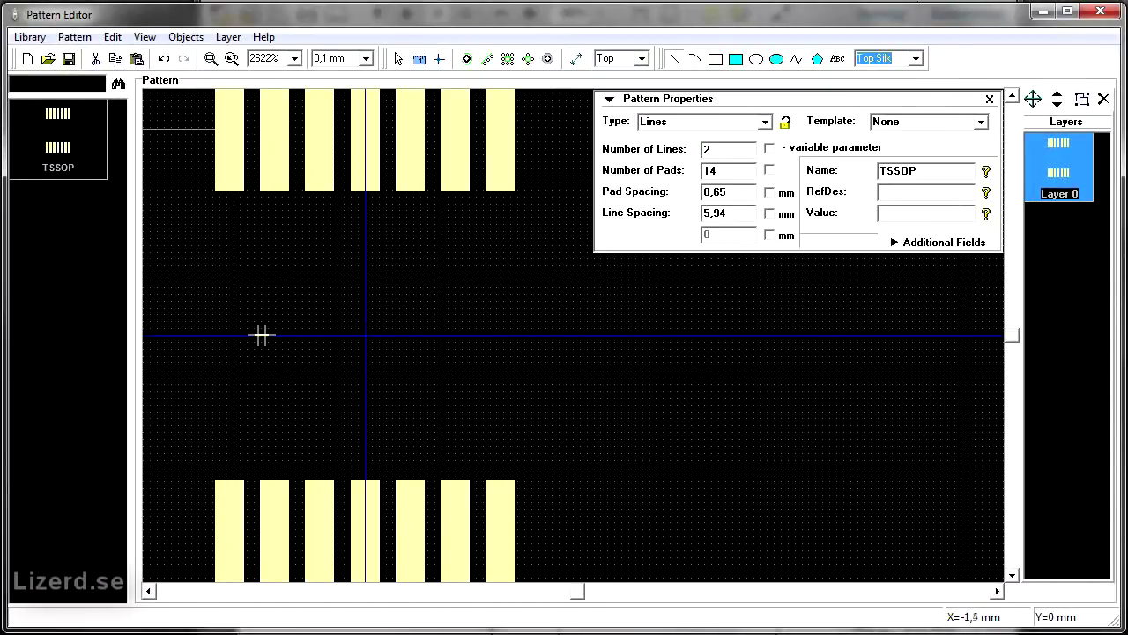
Draw left and right vertical Top Silk lines flanking the two pad rows.
{"action": "left_click", "coordinate": [191, 335]}
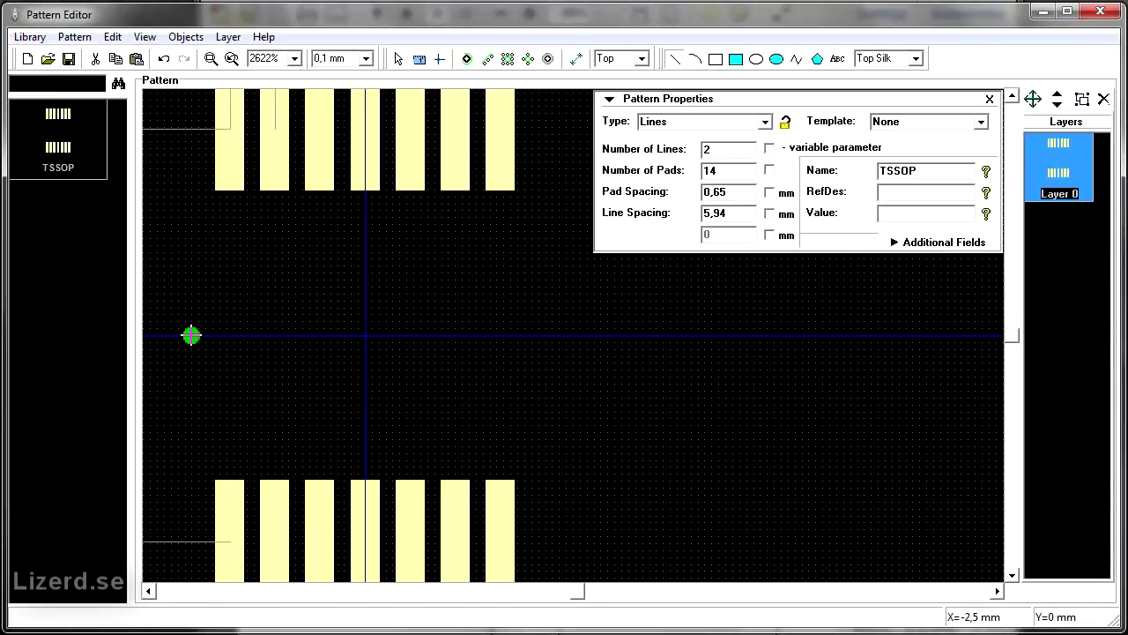
{"action": "left_click", "coordinate": [186, 182]}
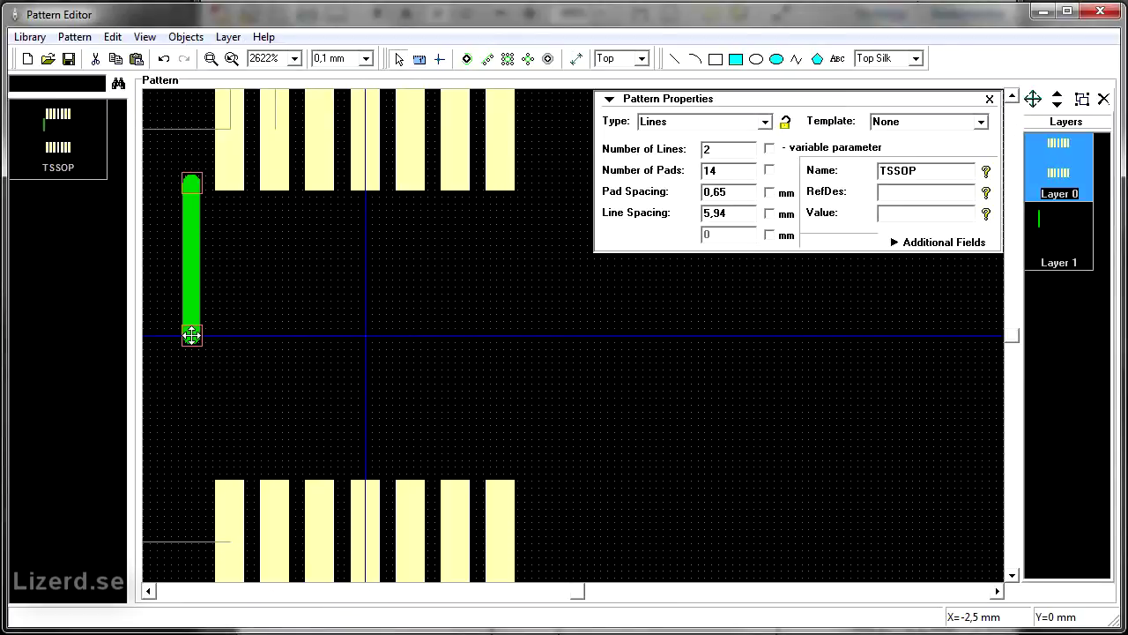
{"action": "left_click_drag", "start_coordinate": [192, 335], "coordinate": [191, 486]}
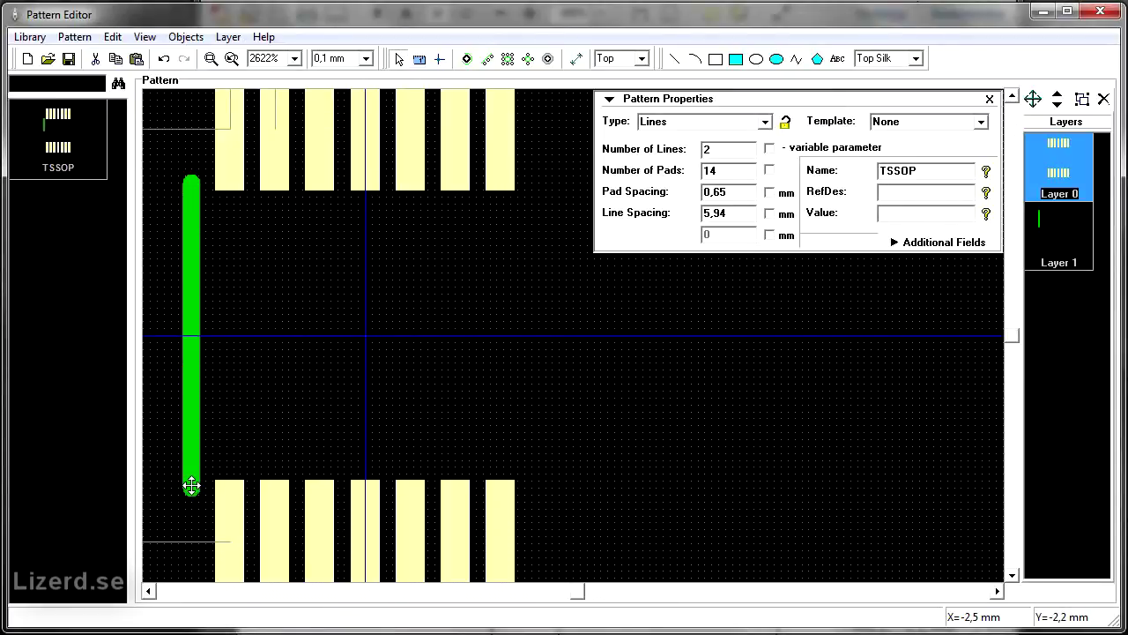
{"action": "left_click", "coordinate": [673, 61]}
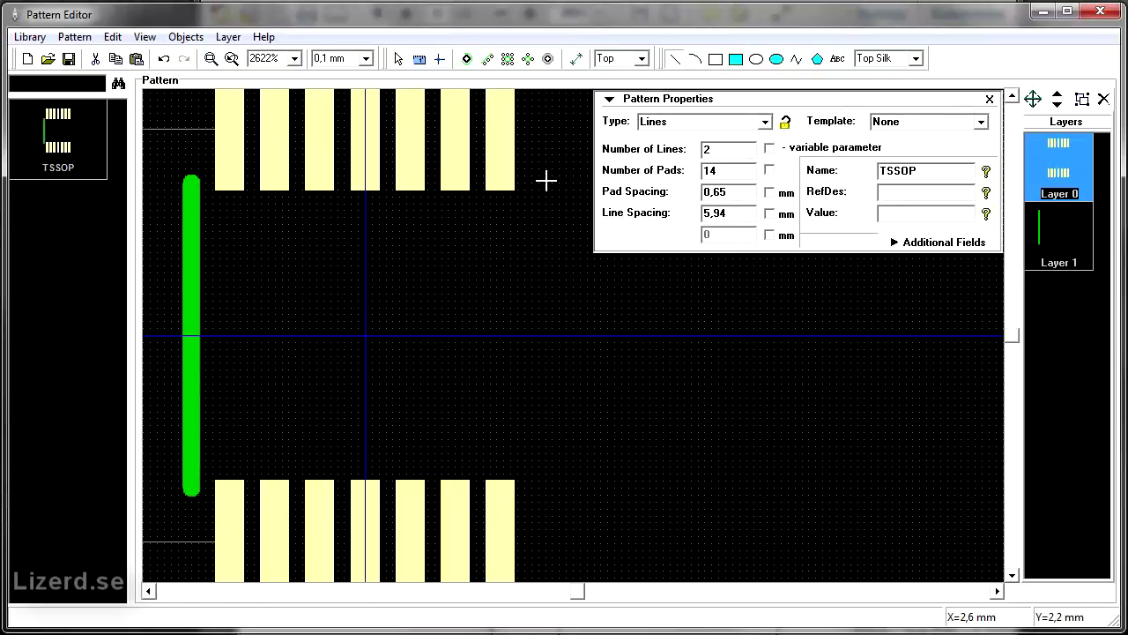
{"action": "left_click_drag", "start_coordinate": [540, 180], "coordinate": [538, 487]}
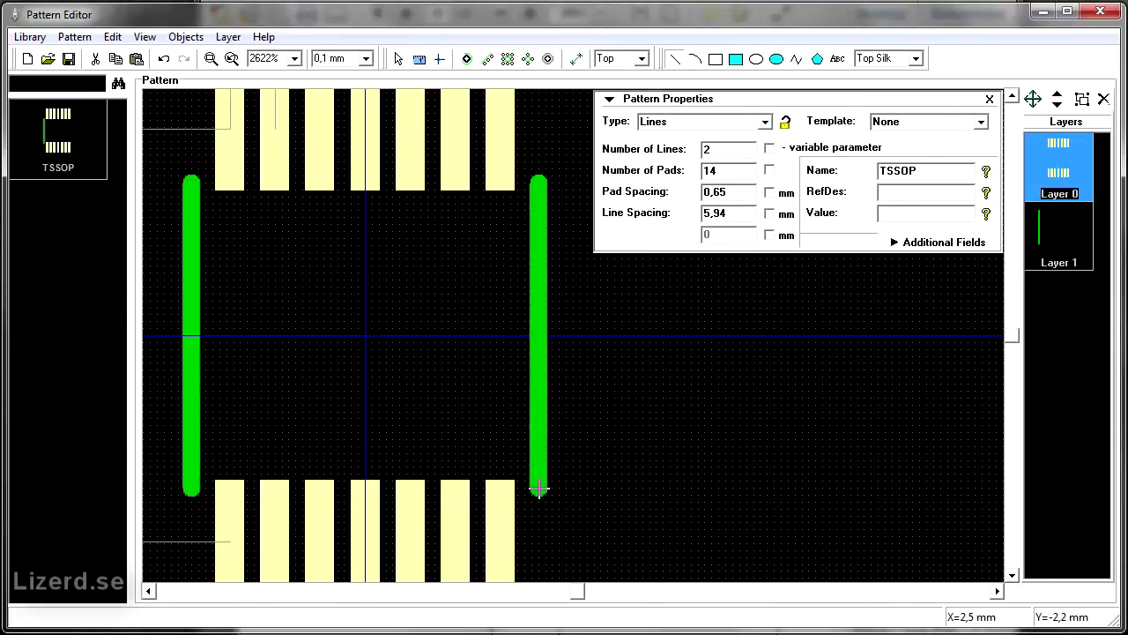
{"action": "scroll", "coordinate": [422, 261], "scroll_direction": "down", "scroll_amount": 1}
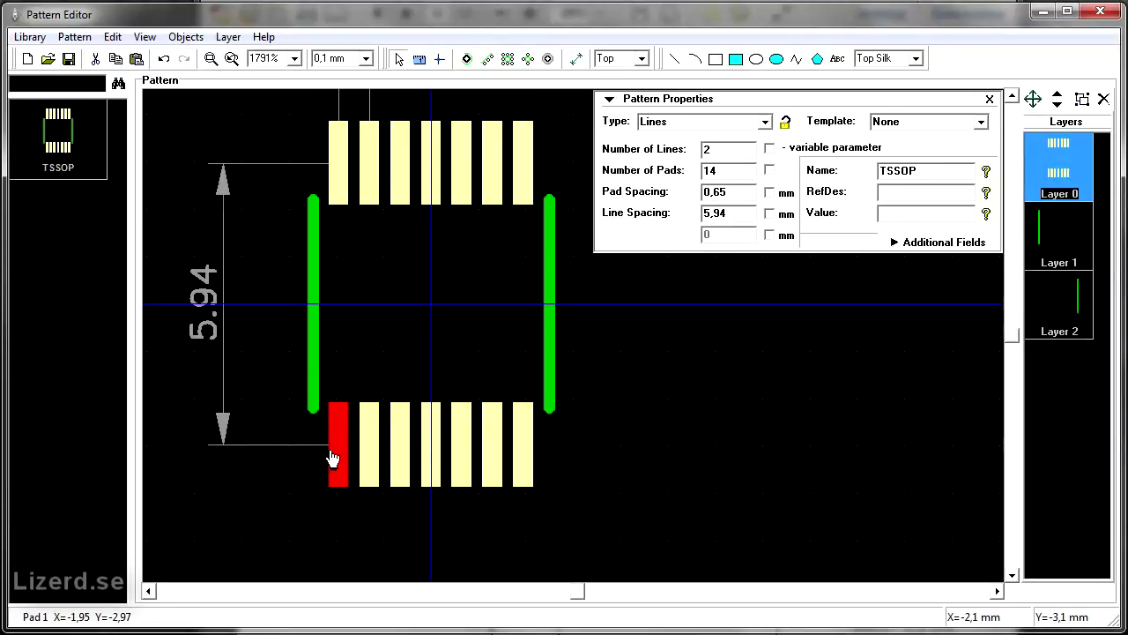
Check the datasheet's pin-1 mark and draw a small filled ellipse dot beside pad 1.
{"action": "key", "text": "alt+Tab"}
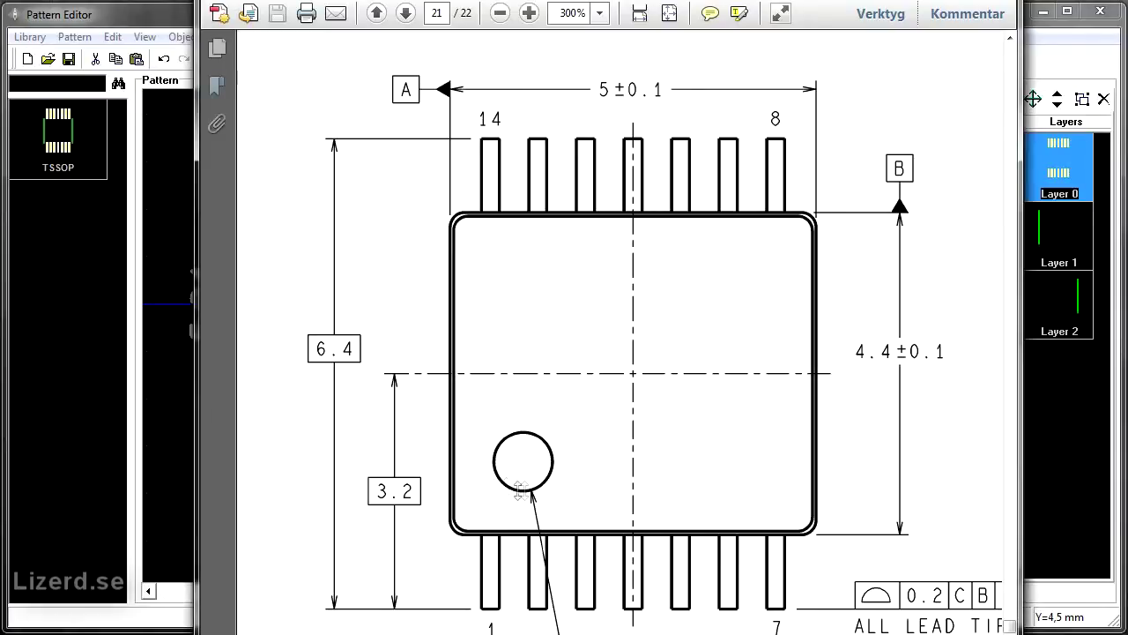
{"action": "key", "text": "alt+Tab"}
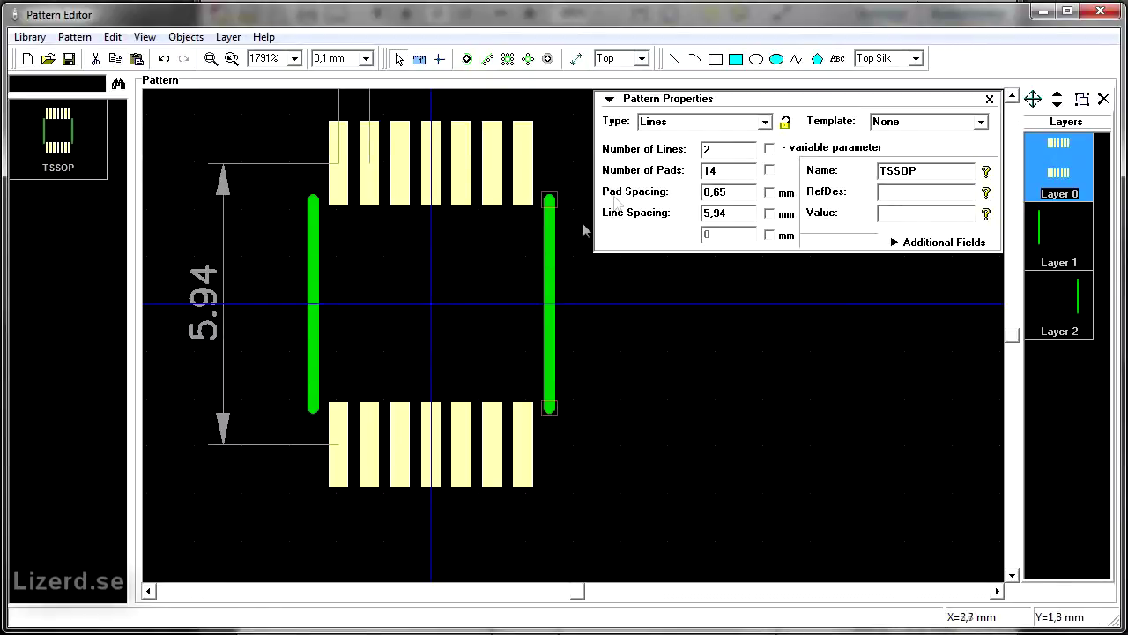
{"action": "left_click", "coordinate": [776, 59]}
{"action": "left_click_drag", "start_coordinate": [330, 370], "coordinate": [355, 391]}
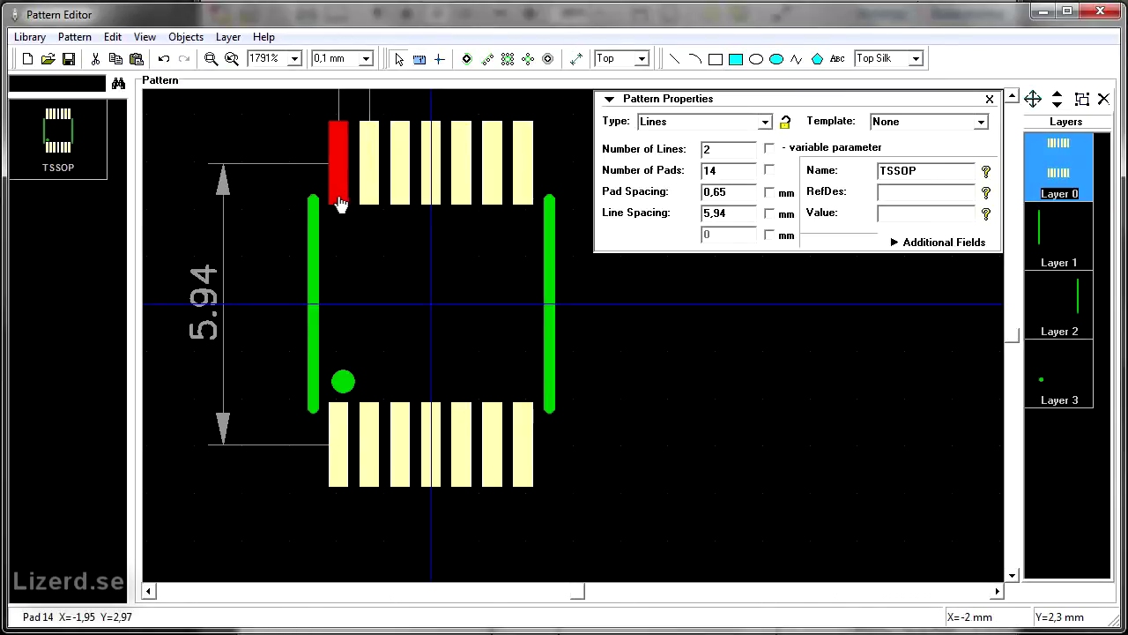
{"action": "scroll", "coordinate": [107, 103], "scroll_direction": "down", "scroll_amount": 1}
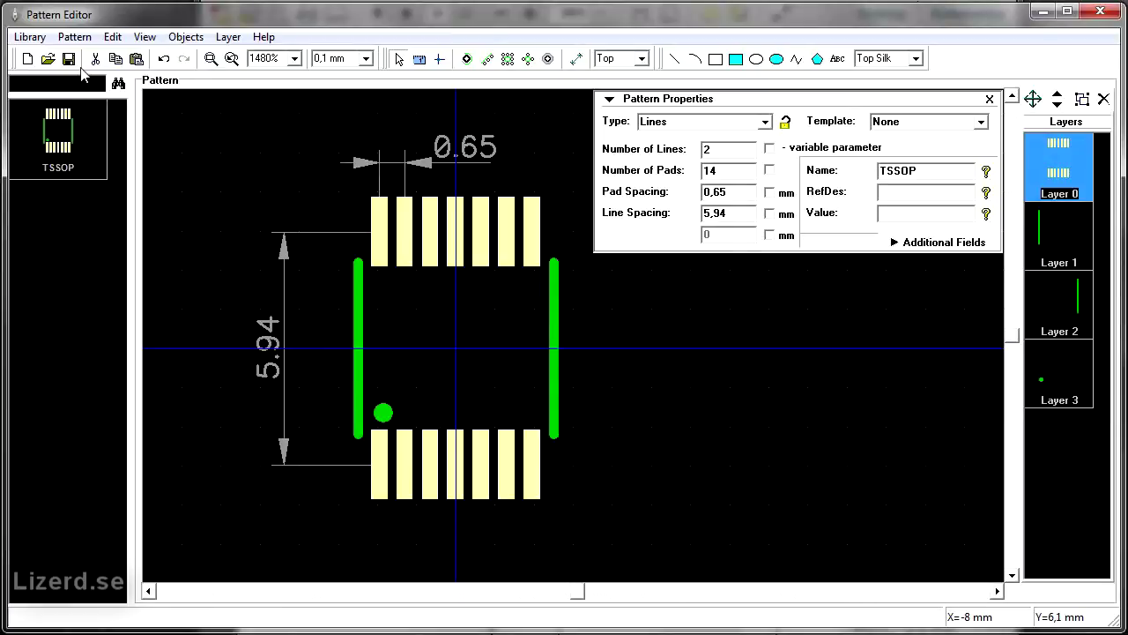
{"action": "left_click", "coordinate": [69, 59]}
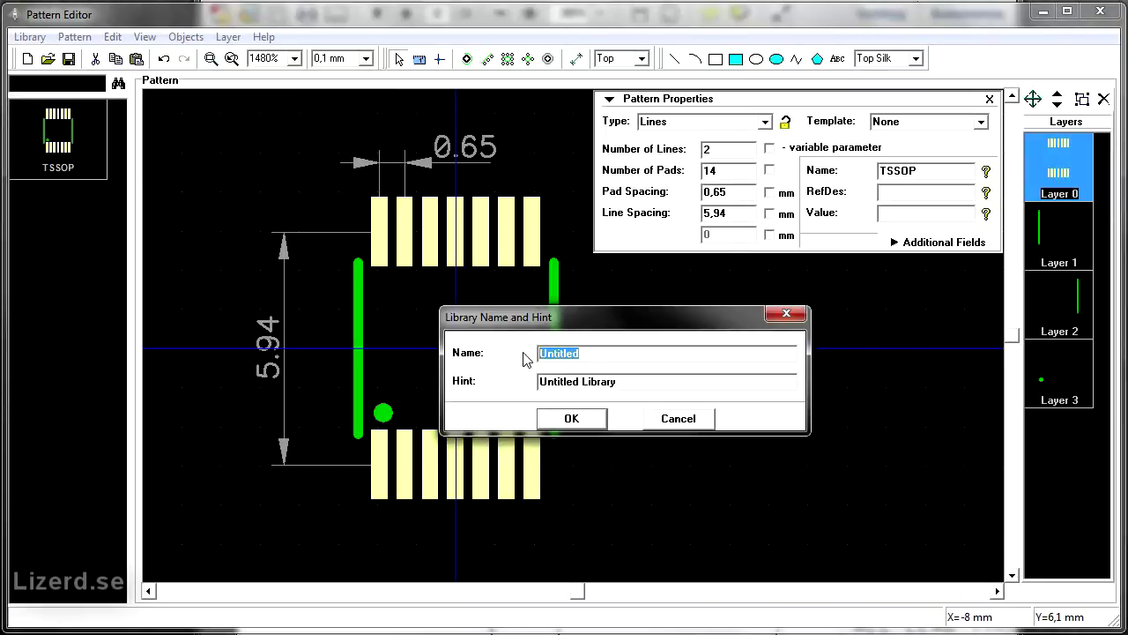
Name the library SMD Lib and begin choosing a save location.
{"action": "type", "text": "SMD Lib"}
{"action": "left_click", "coordinate": [546, 415]}
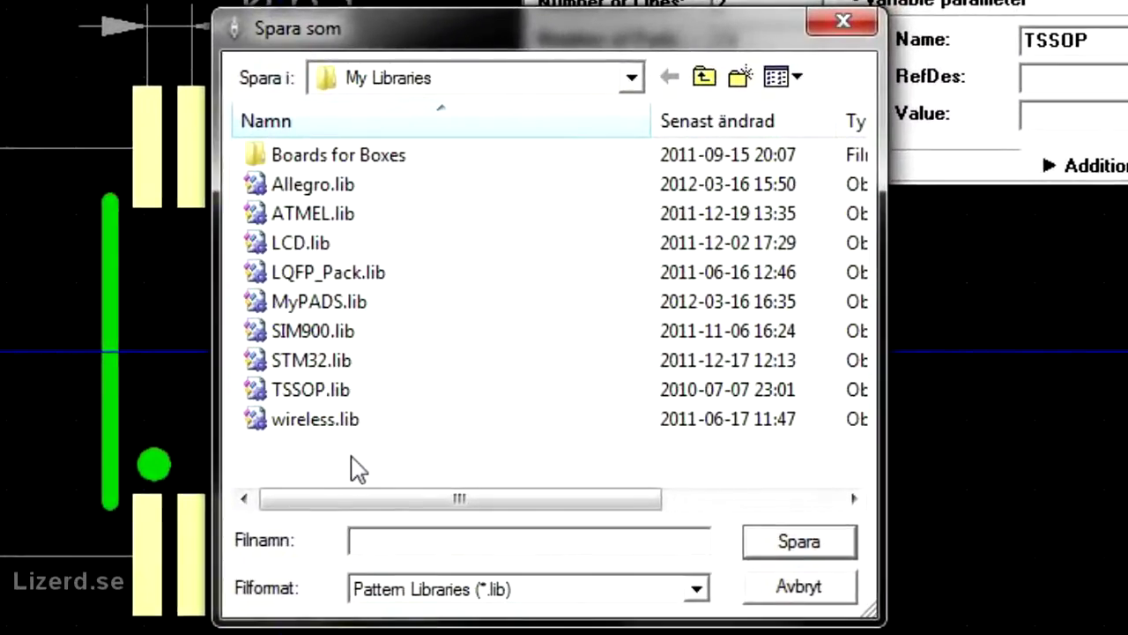
{"action": "left_click", "coordinate": [631, 79]}
{"action": "left_click_drag", "start_coordinate": [649, 203], "coordinate": [648, 177]}
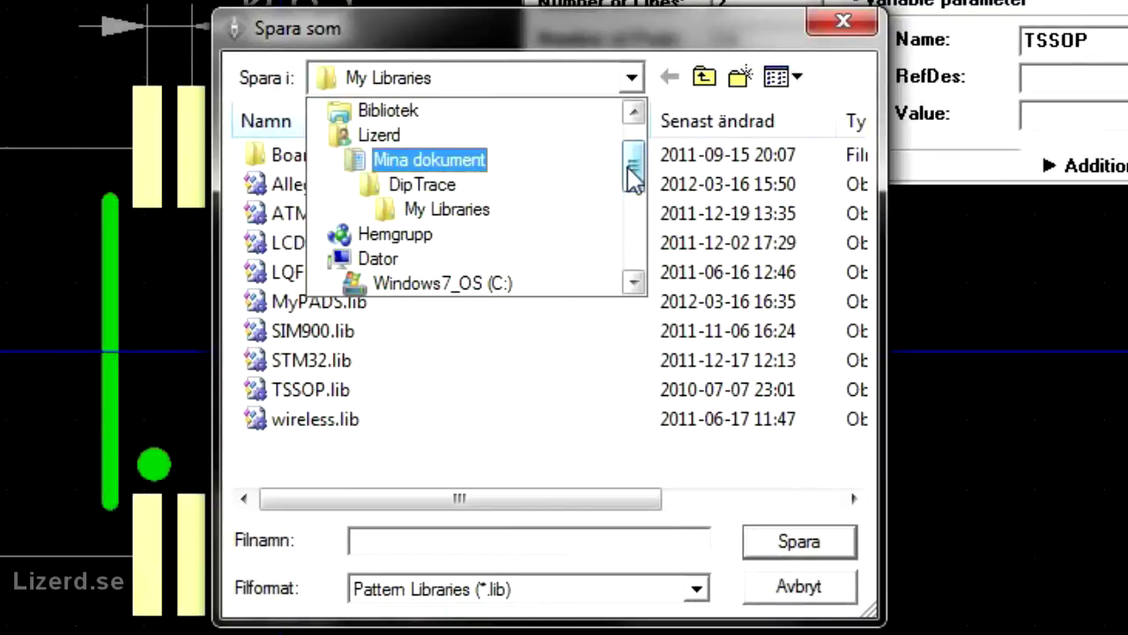
{"action": "left_click_drag", "start_coordinate": [631, 165], "coordinate": [631, 201]}
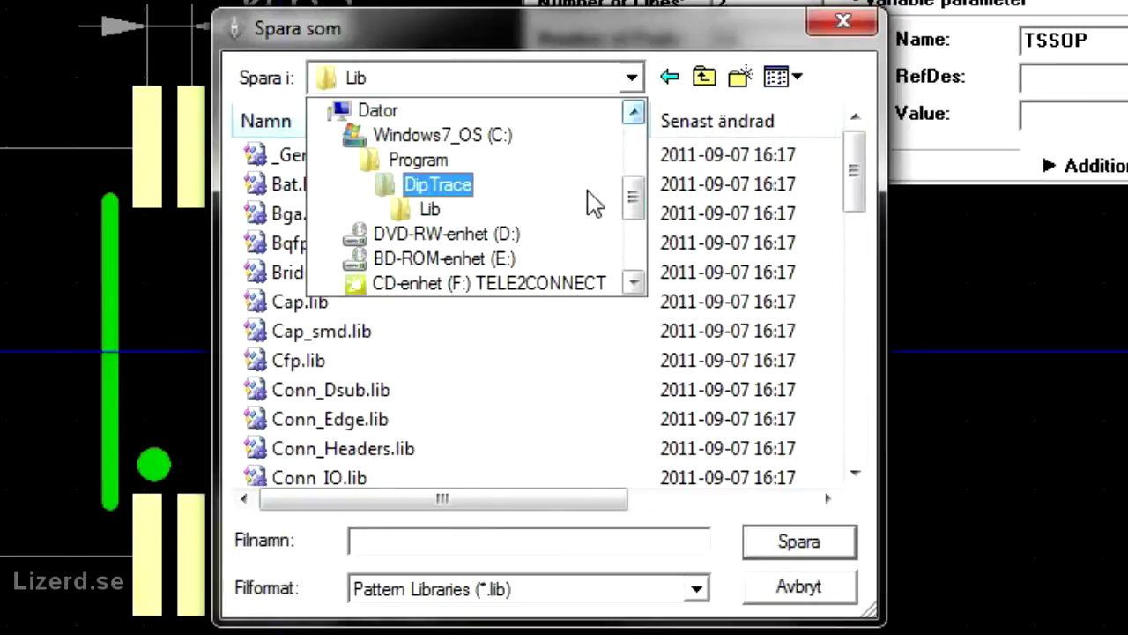
Navigate to the My Libraries folder and save the file as SMD_lib.lib.
{"action": "left_click", "coordinate": [581, 216]}
{"action": "scroll", "coordinate": [516, 290], "scroll_direction": "down", "scroll_amount": 5}
{"action": "scroll", "coordinate": [516, 290], "scroll_direction": "down", "scroll_amount": 2}
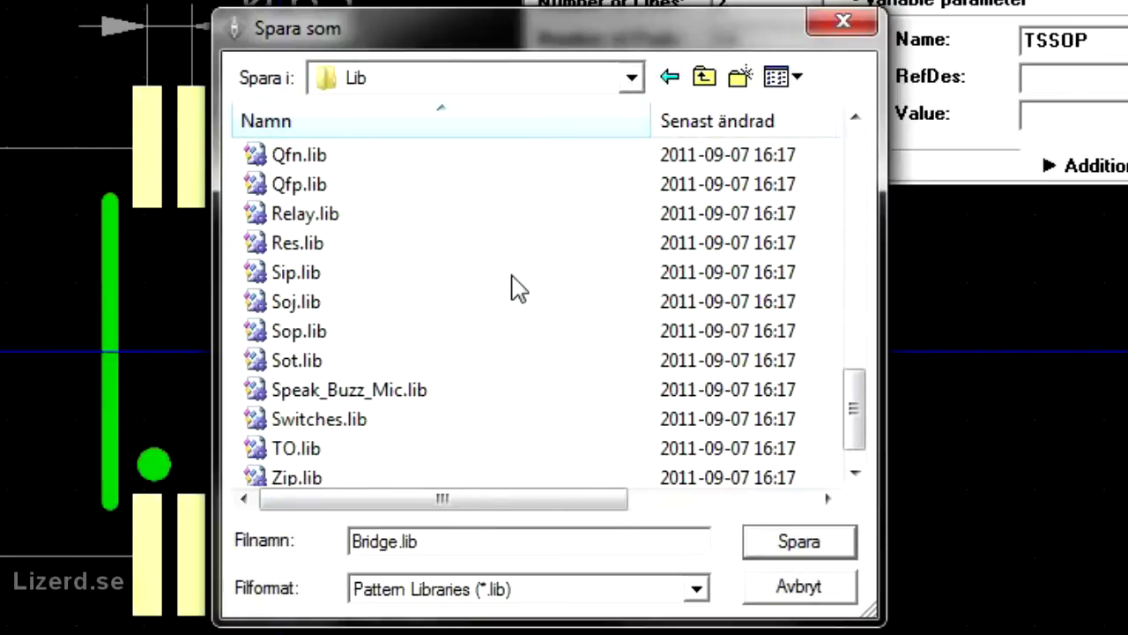
{"action": "scroll", "coordinate": [517, 290], "scroll_direction": "up", "scroll_amount": 1}
{"action": "scroll", "coordinate": [512, 277], "scroll_direction": "up", "scroll_amount": 2}
{"action": "scroll", "coordinate": [512, 277], "scroll_direction": "up", "scroll_amount": 2}
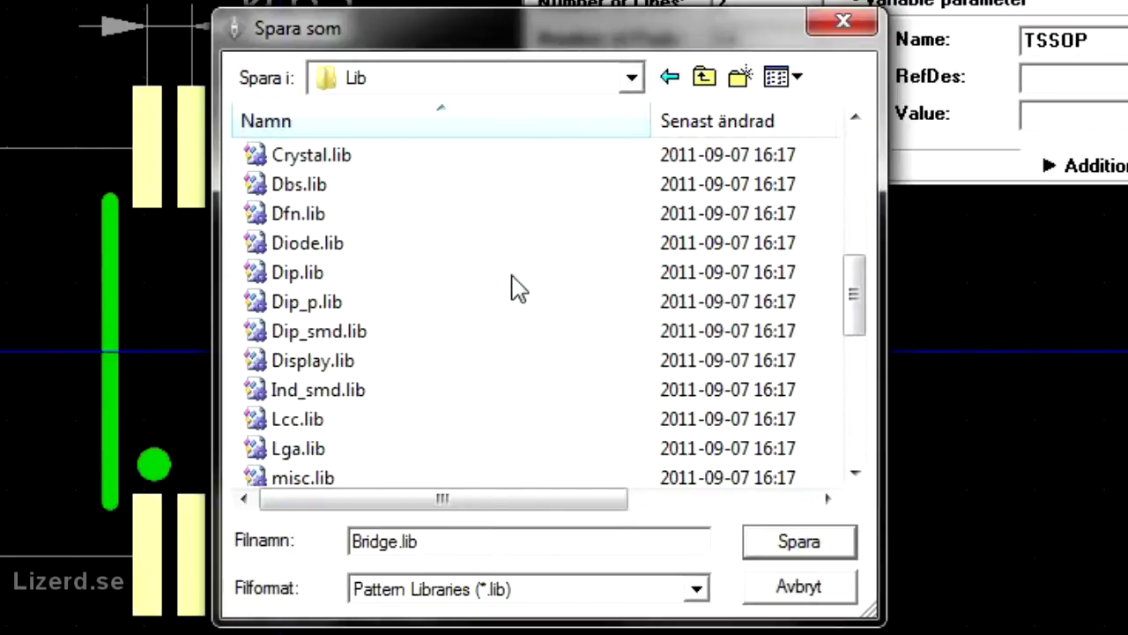
{"action": "scroll", "coordinate": [512, 277], "scroll_direction": "up", "scroll_amount": 3}
{"action": "scroll", "coordinate": [512, 276], "scroll_direction": "up", "scroll_amount": 3}
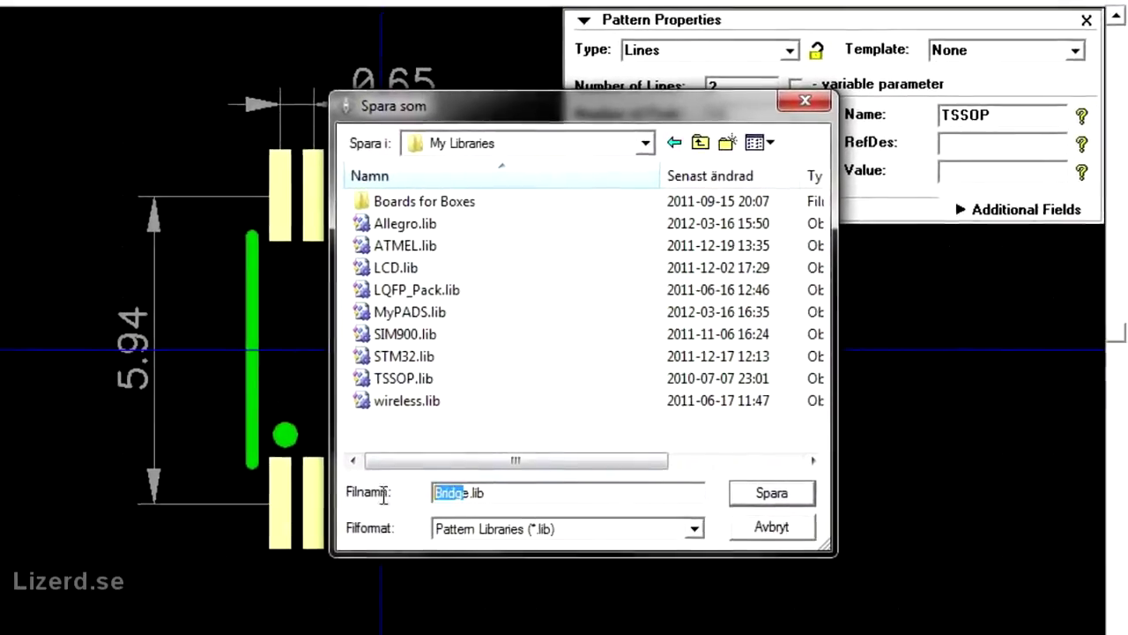
{"action": "type", "text": "SMD_lib"}
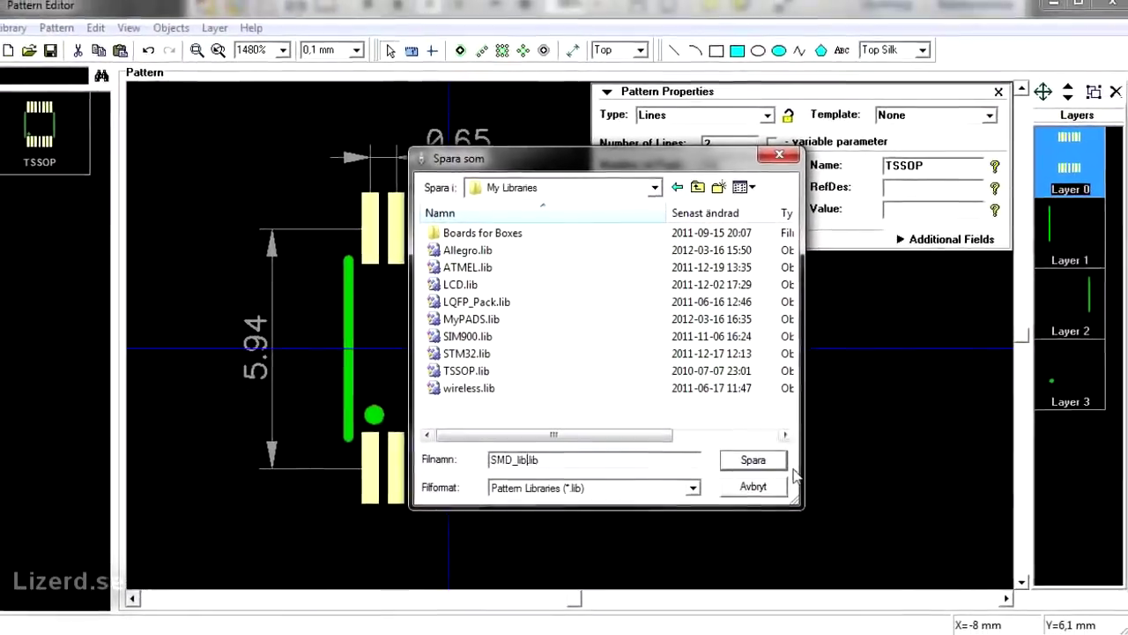
{"action": "left_click", "coordinate": [751, 457]}
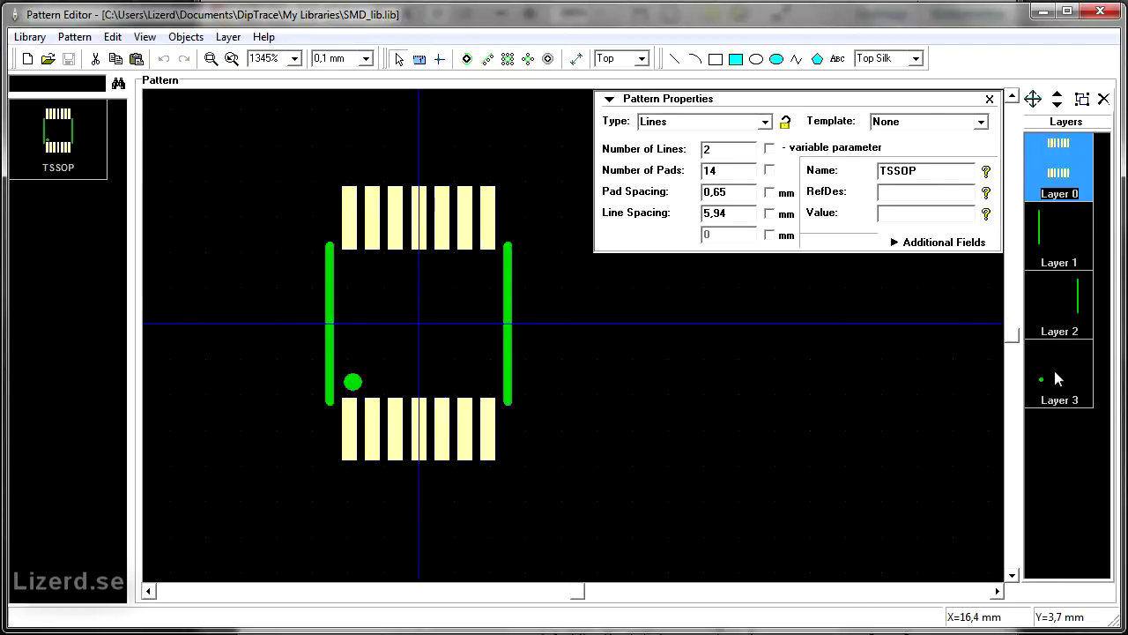
Select Layers 1–3 (both outline lines and the pin-1 dot) and merge them.
{"action": "left_click", "coordinate": [1061, 234]}
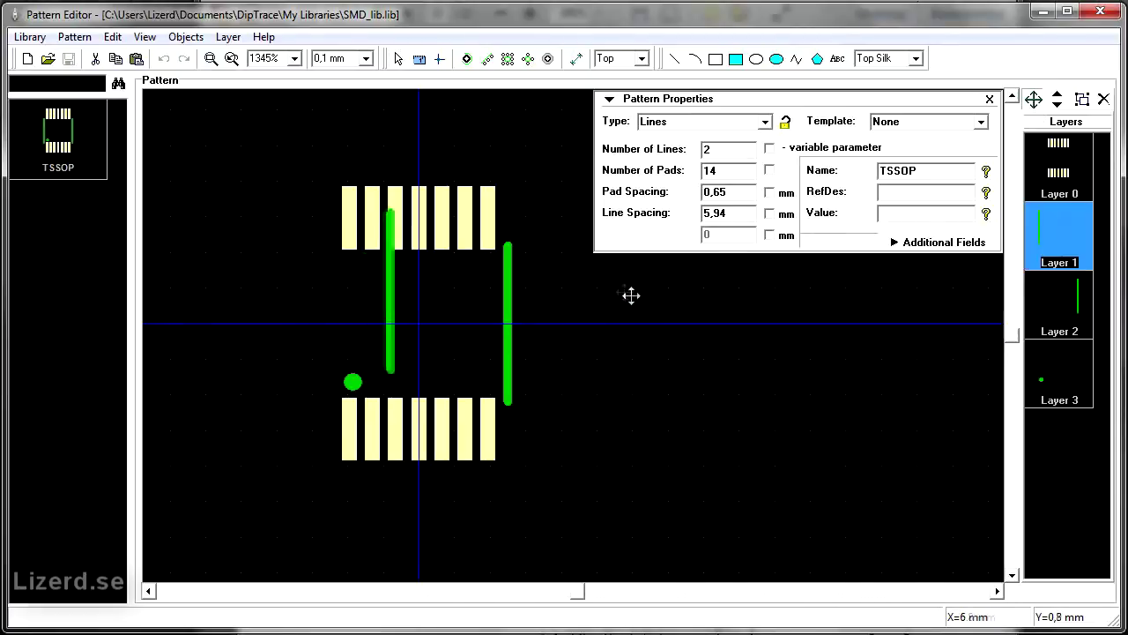
{"action": "left_click", "coordinate": [575, 330]}
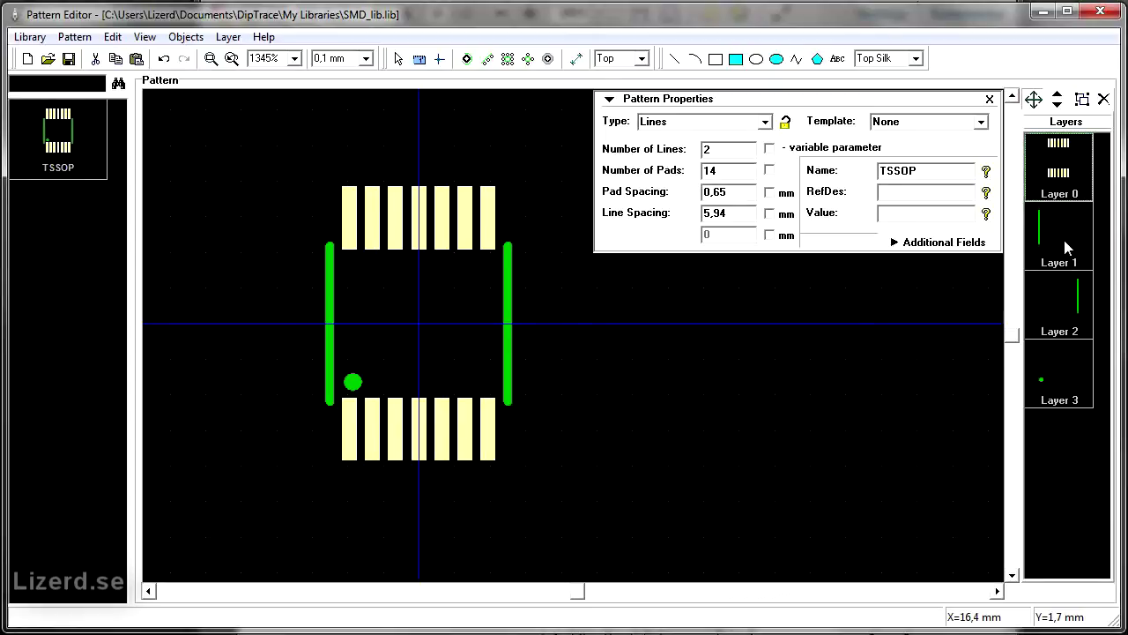
{"action": "left_click_drag", "start_coordinate": [1068, 299], "coordinate": [1063, 369]}
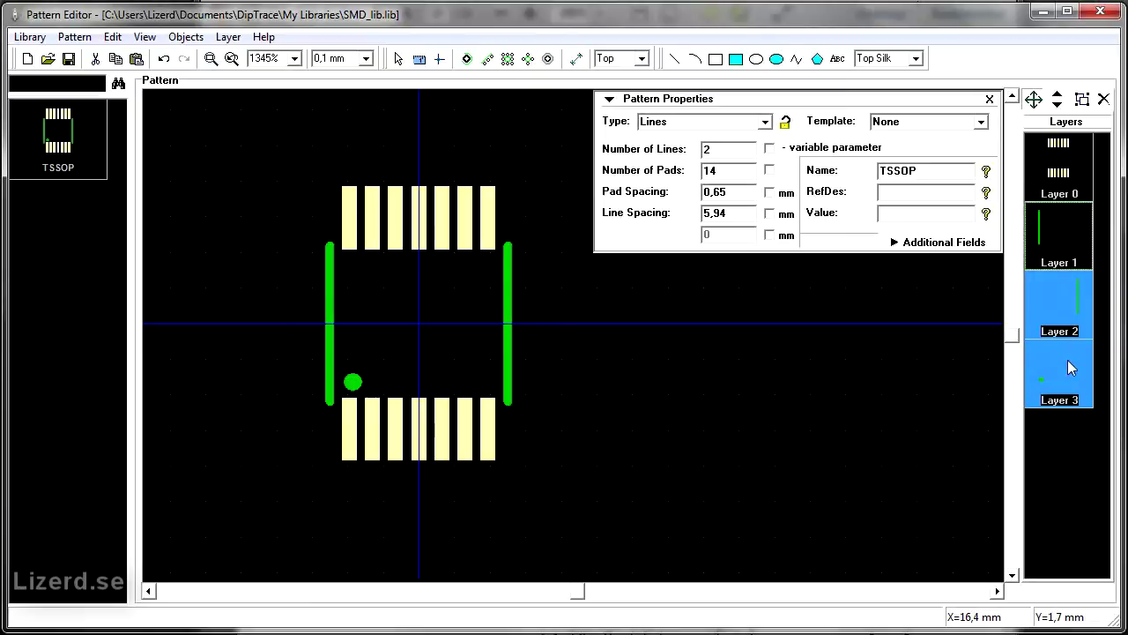
{"action": "left_click", "coordinate": [1083, 100]}
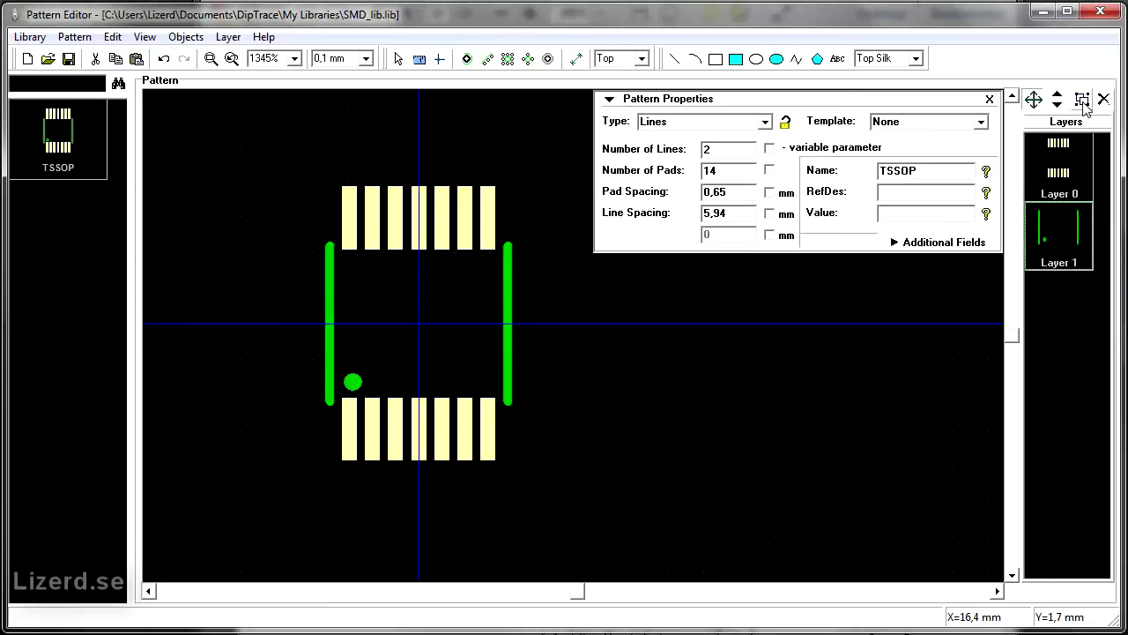
{"action": "mouse_move", "coordinate": [564, 361]}
{"action": "left_mouse_down"}
{"action": "mouse_move", "coordinate": [659, 370]}
{"action": "mouse_move", "coordinate": [565, 360]}
{"action": "left_mouse_up"}
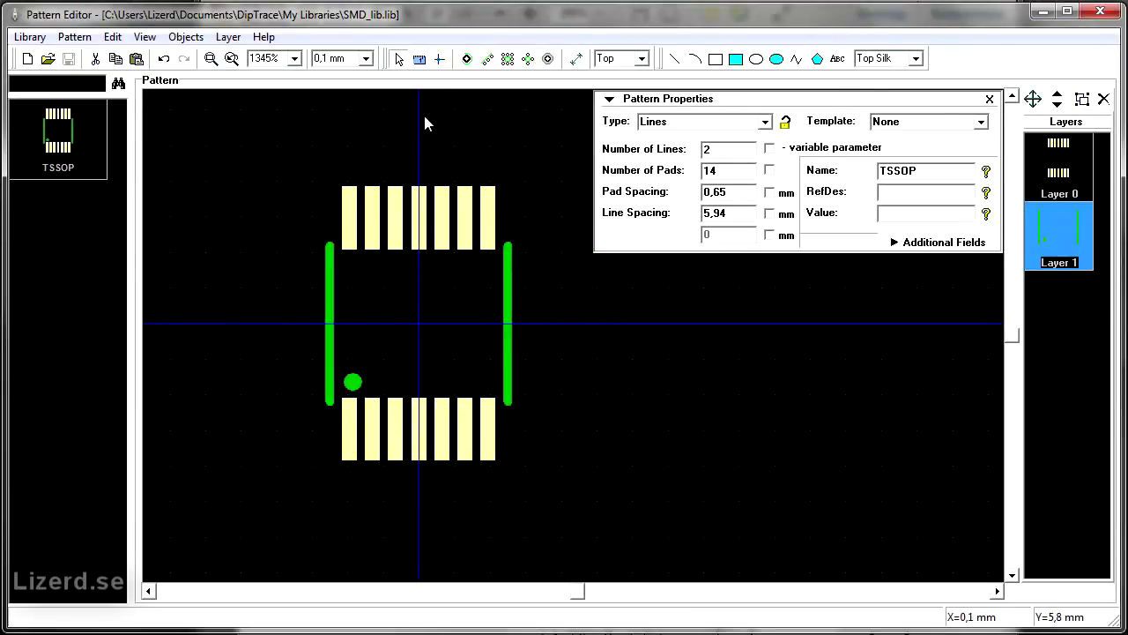
{"action": "left_click", "coordinate": [466, 58]}
Place a new pad and give it its own 2 × 2 mm size.
{"action": "left_click", "coordinate": [557, 314]}
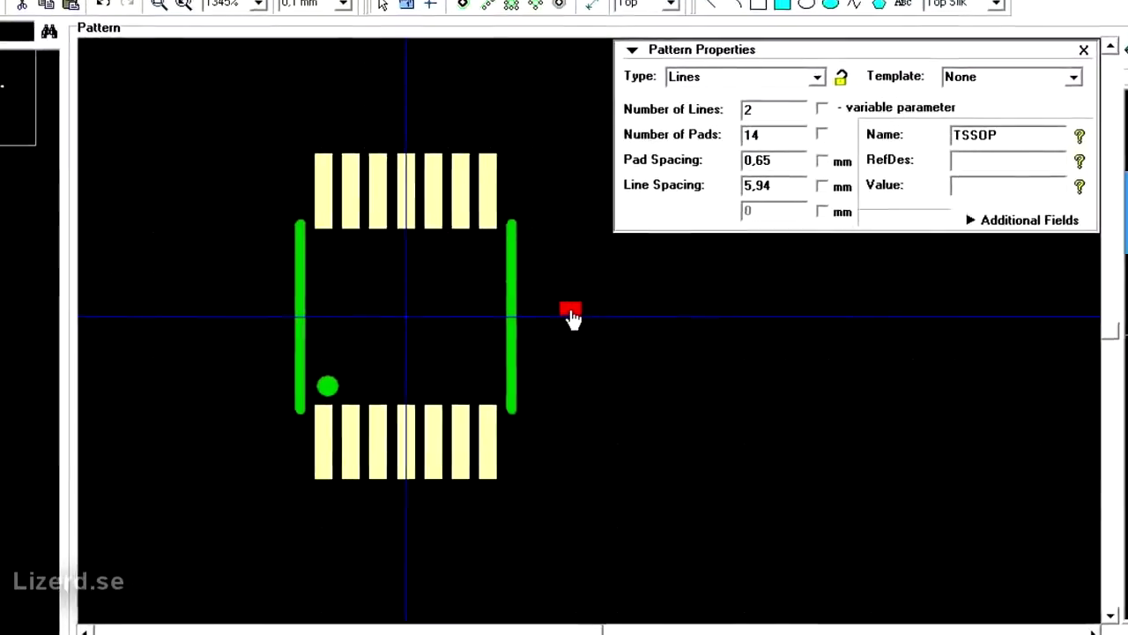
{"action": "right_click", "coordinate": [564, 325]}
{"action": "left_click", "coordinate": [674, 620]}
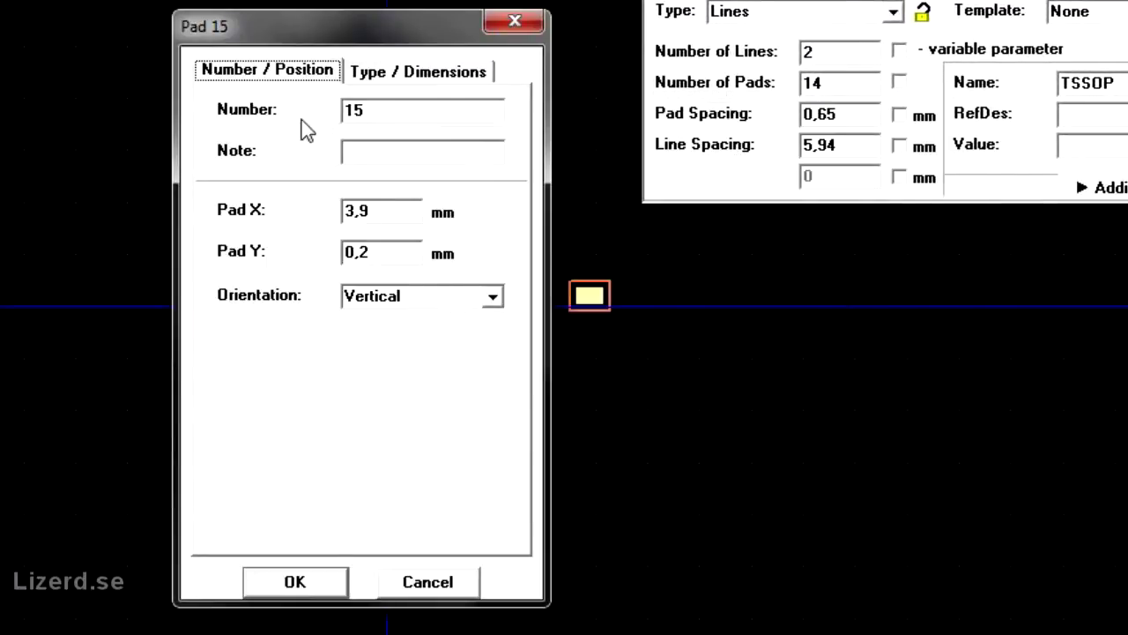
{"action": "key", "text": "ctrl+Tab"}
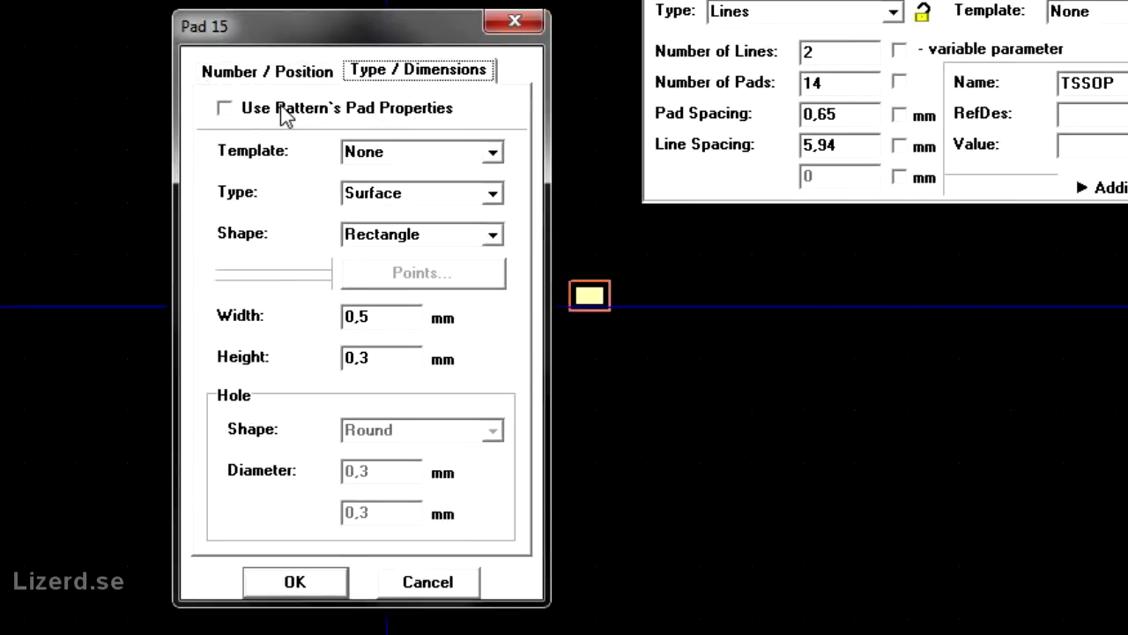
{"action": "left_click", "coordinate": [225, 110]}
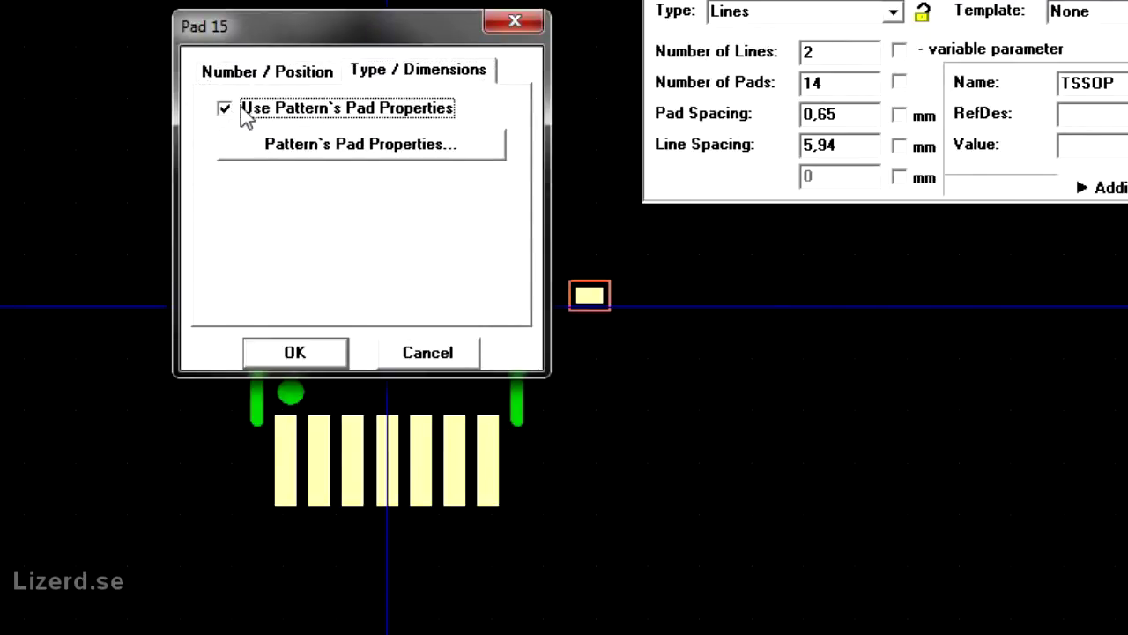
{"action": "left_click", "coordinate": [226, 109]}
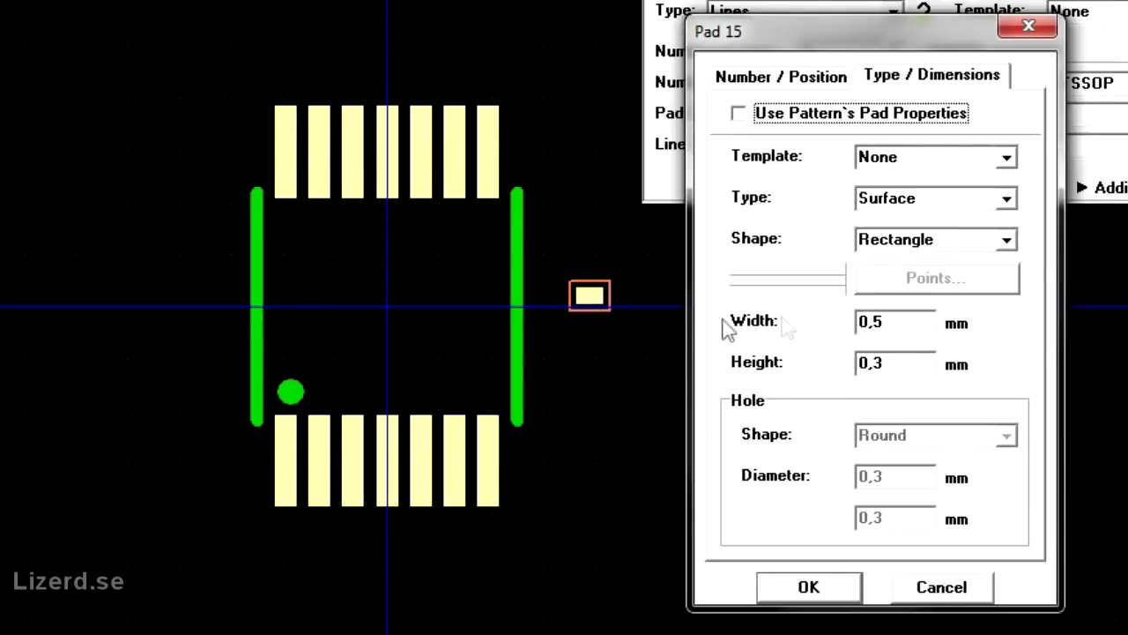
{"action": "type", "text": "2"}
{"action": "key", "text": "Tab"}
{"action": "type", "text": "2"}
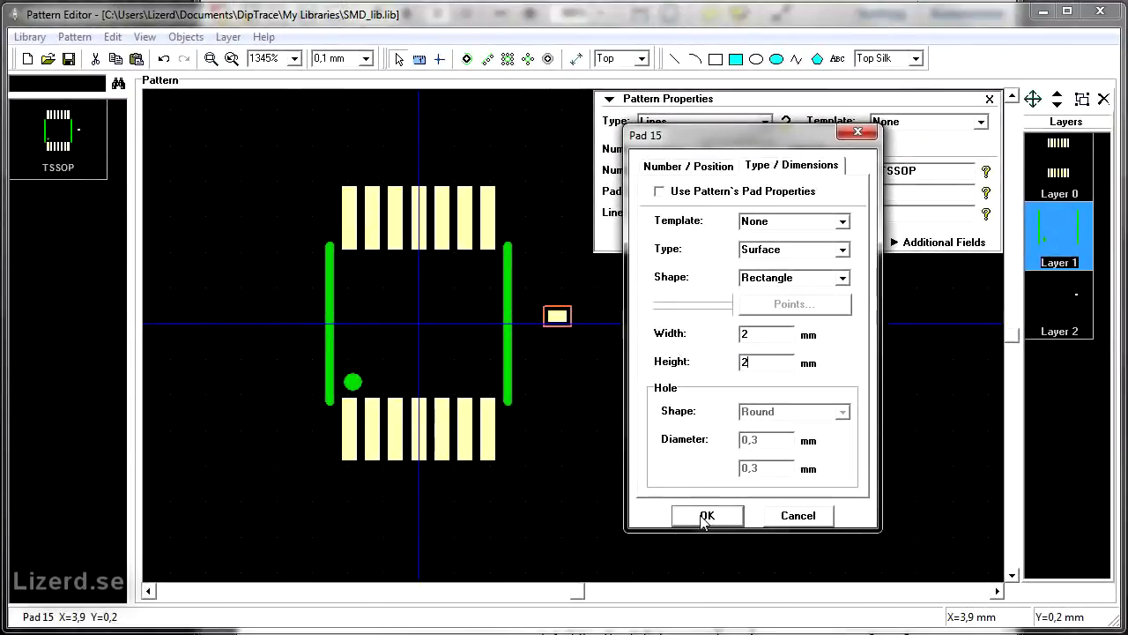
{"action": "left_click", "coordinate": [705, 512]}
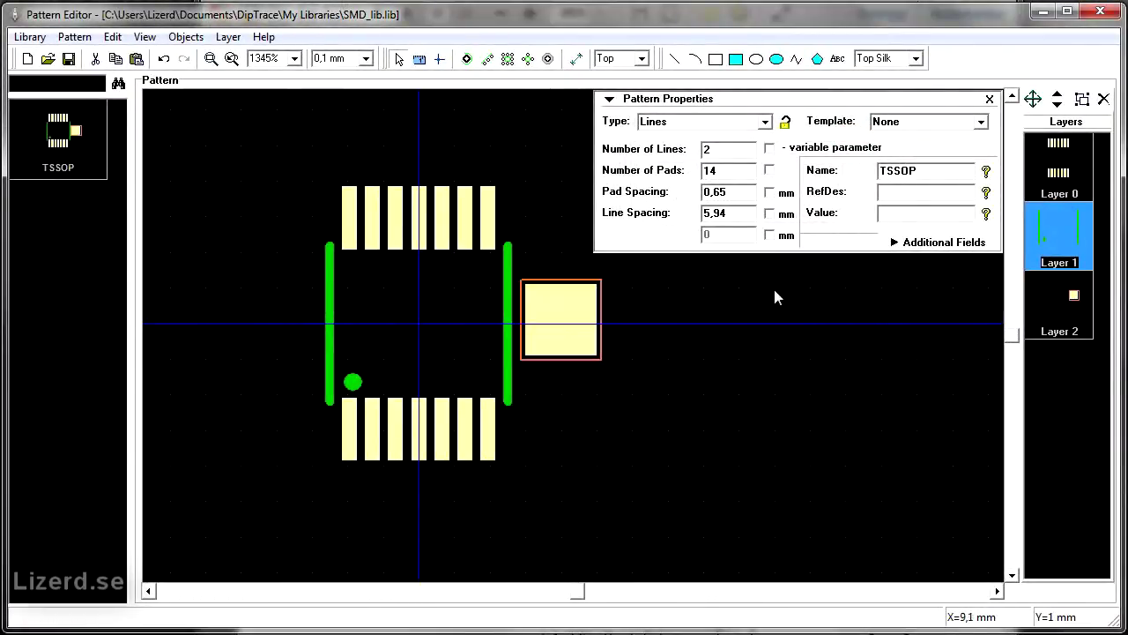
Set Pad 15's X and Y coordinates to 0 in the object list.
{"action": "double_click", "coordinate": [1051, 295]}
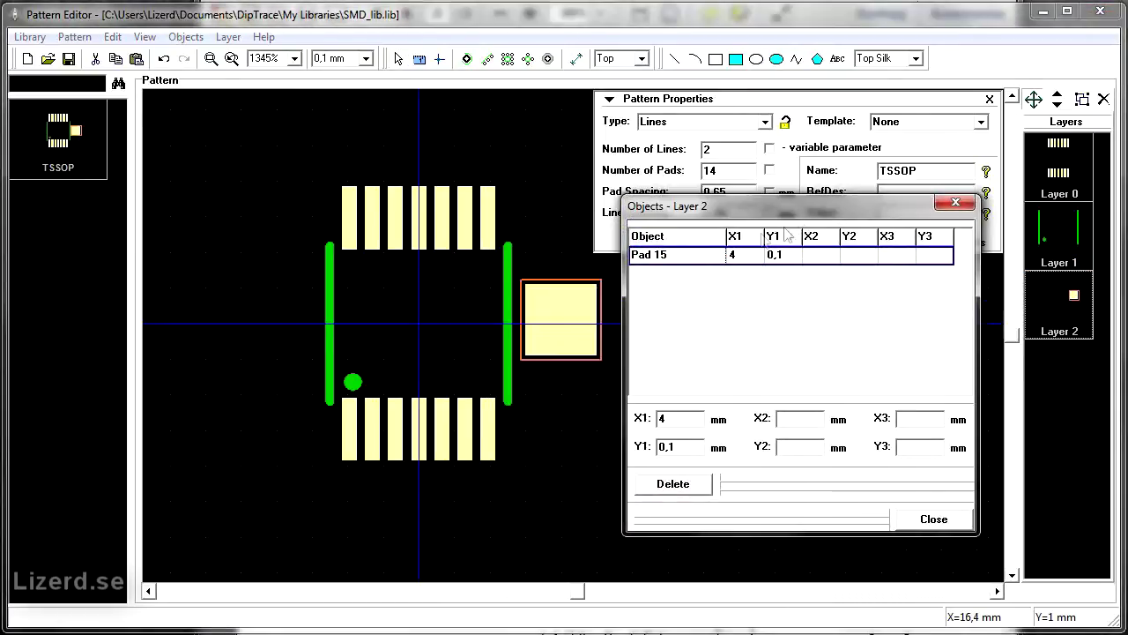
{"action": "left_click", "coordinate": [749, 255]}
{"action": "double_click", "coordinate": [661, 420]}
{"action": "type", "text": "0"}
{"action": "type", "text": "0"}
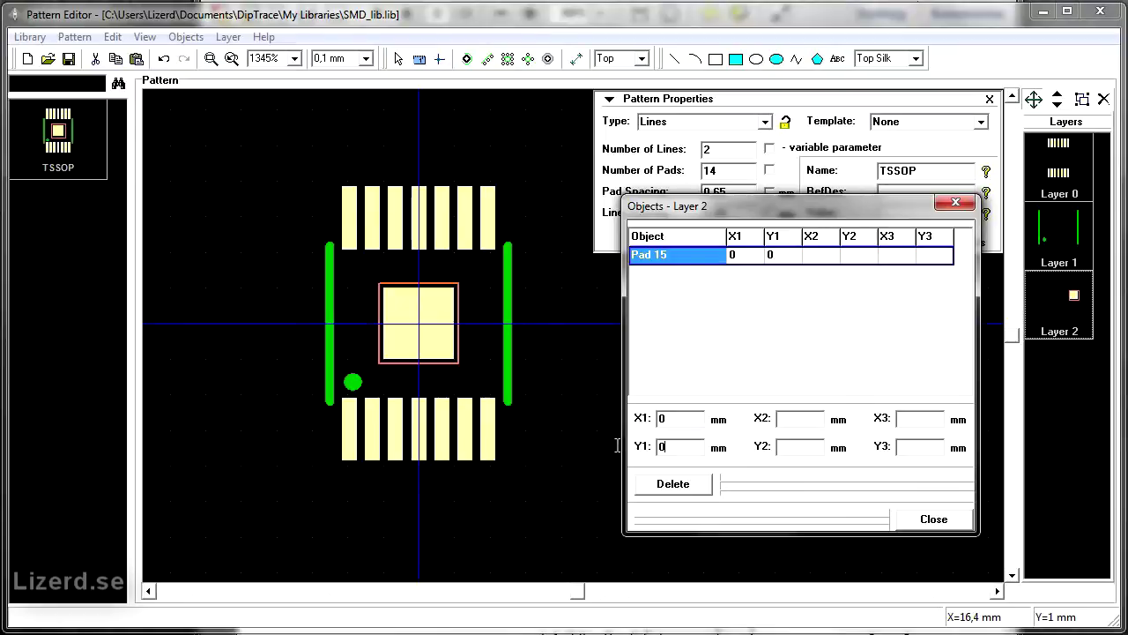
{"action": "left_click", "coordinate": [933, 519]}
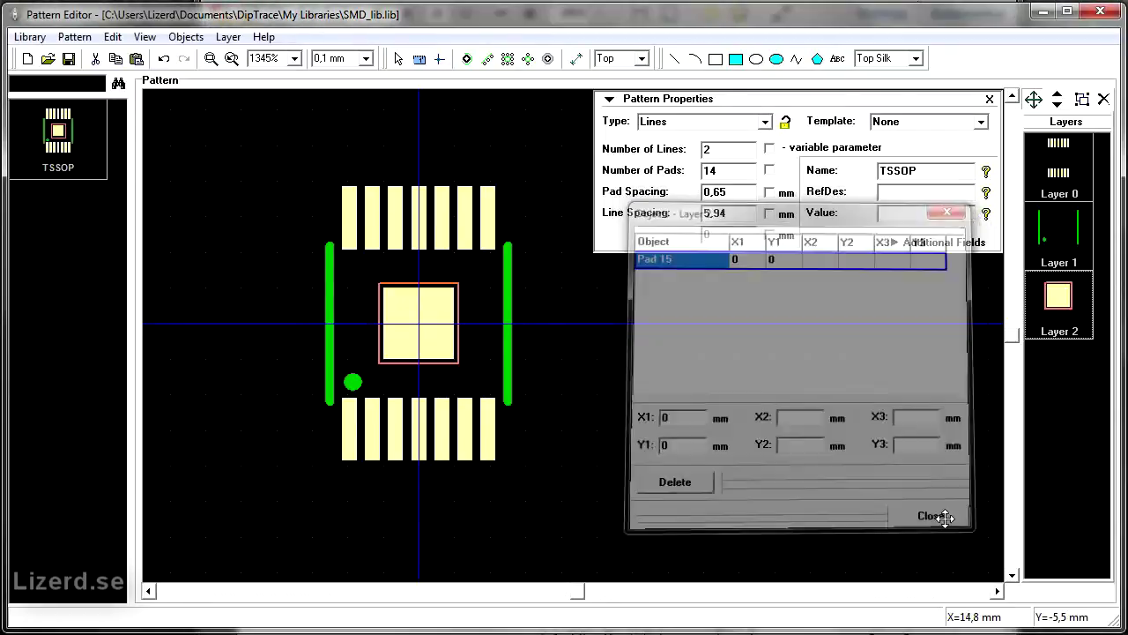
Centre the thermal pad at 0, 0 via its properties and keep its number 15.
{"action": "left_click_drag", "start_coordinate": [448, 332], "coordinate": [631, 338]}
{"action": "right_click", "coordinate": [631, 338]}
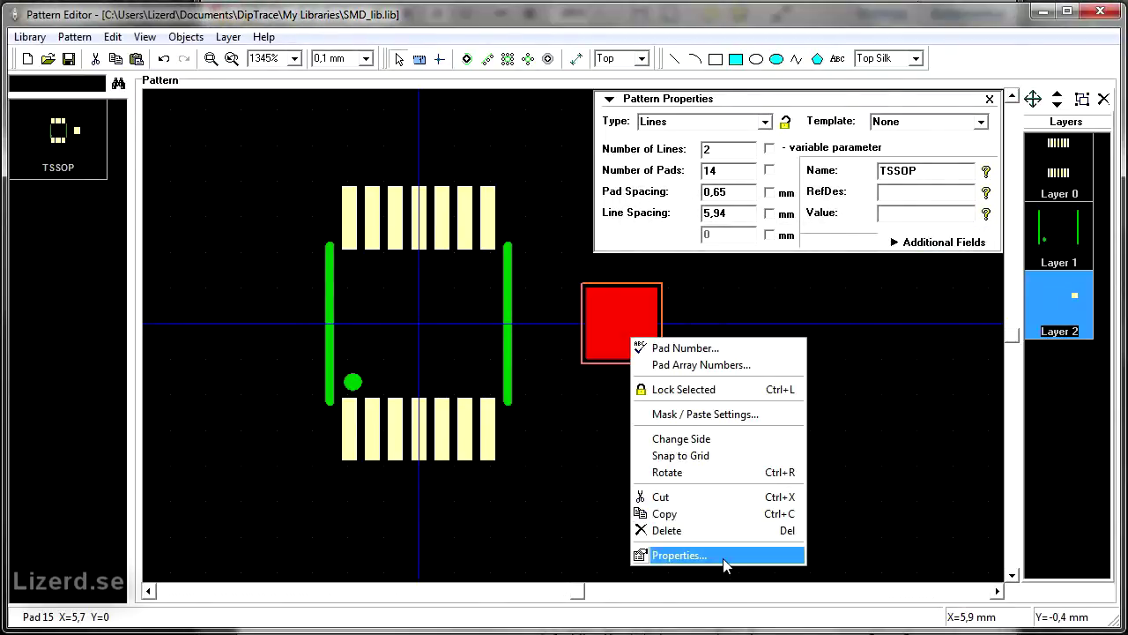
{"action": "left_click", "coordinate": [725, 557]}
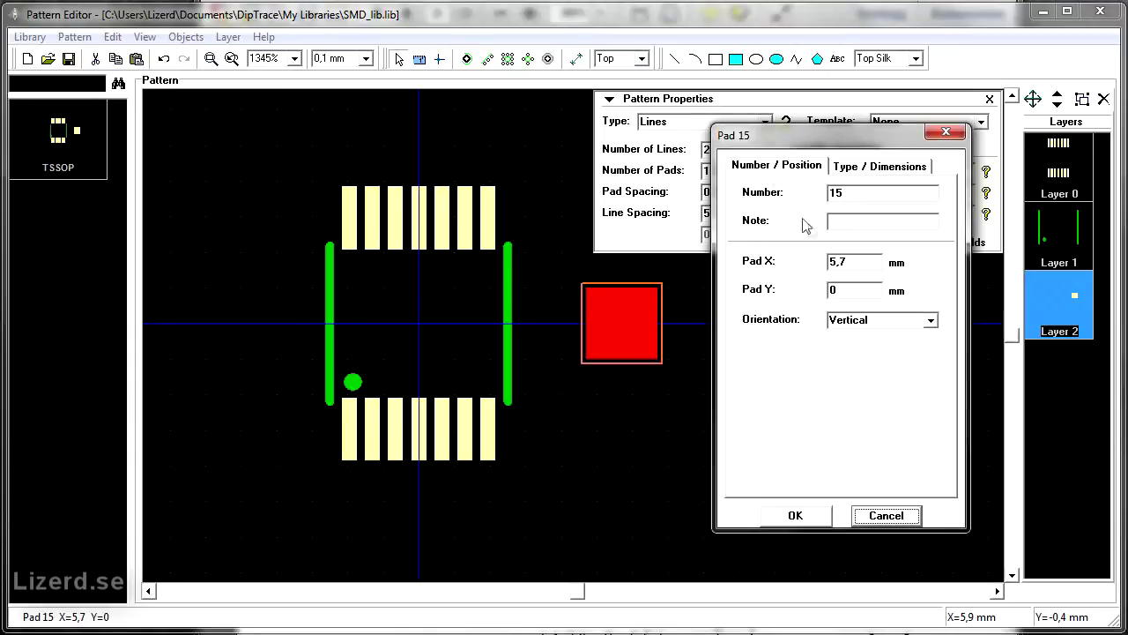
{"action": "double_click", "coordinate": [863, 258]}
{"action": "type", "text": "0"}
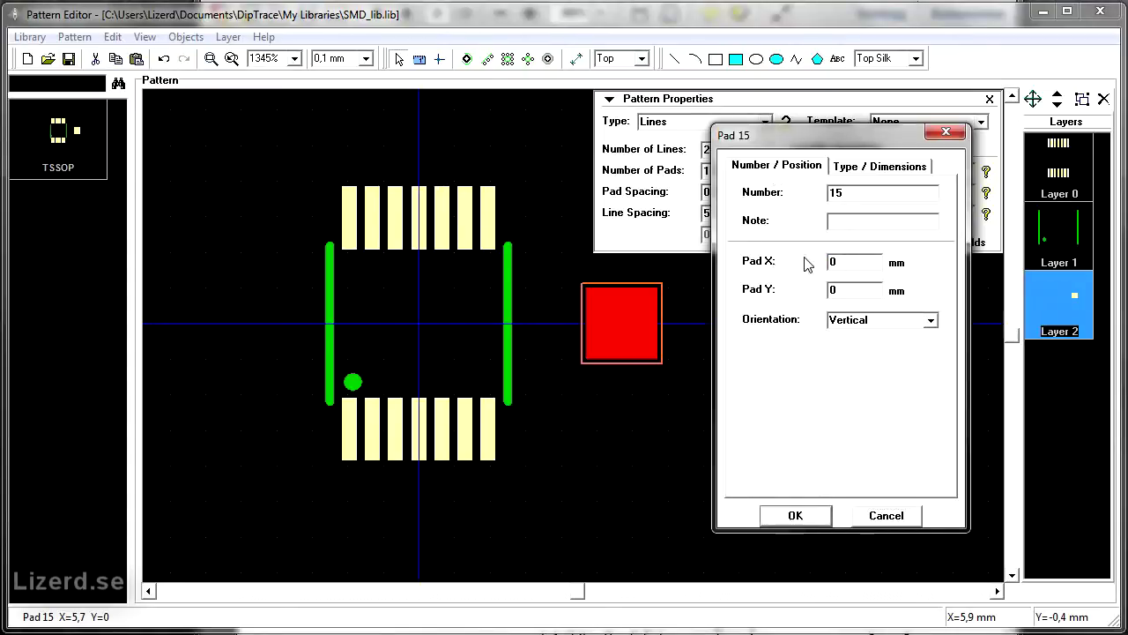
{"action": "left_click", "coordinate": [795, 516]}
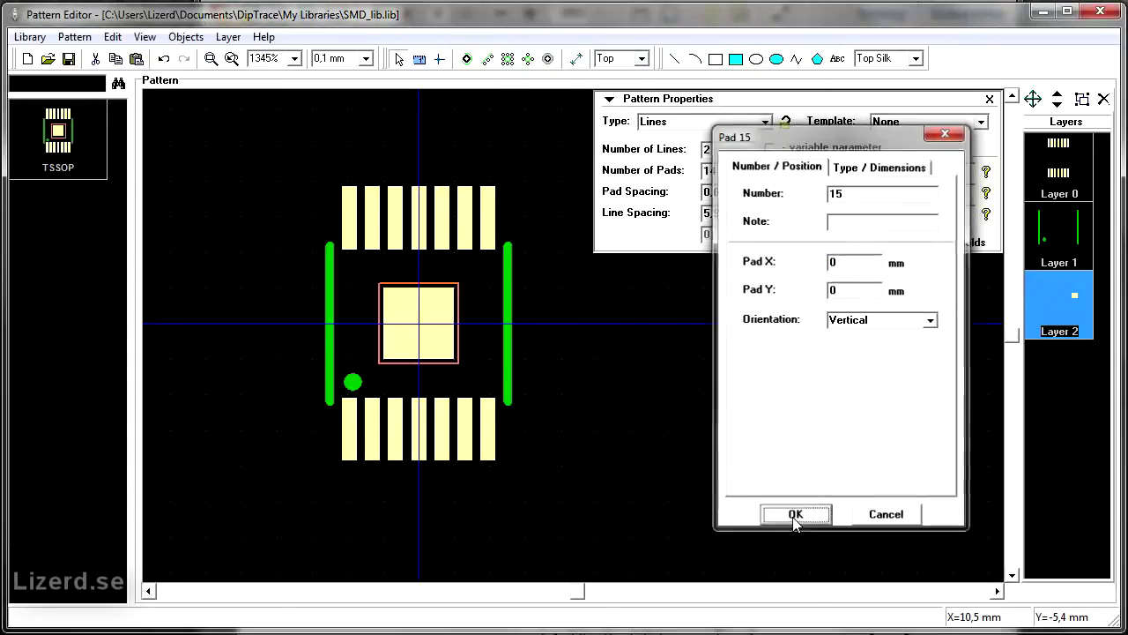
{"action": "right_click", "coordinate": [441, 326]}
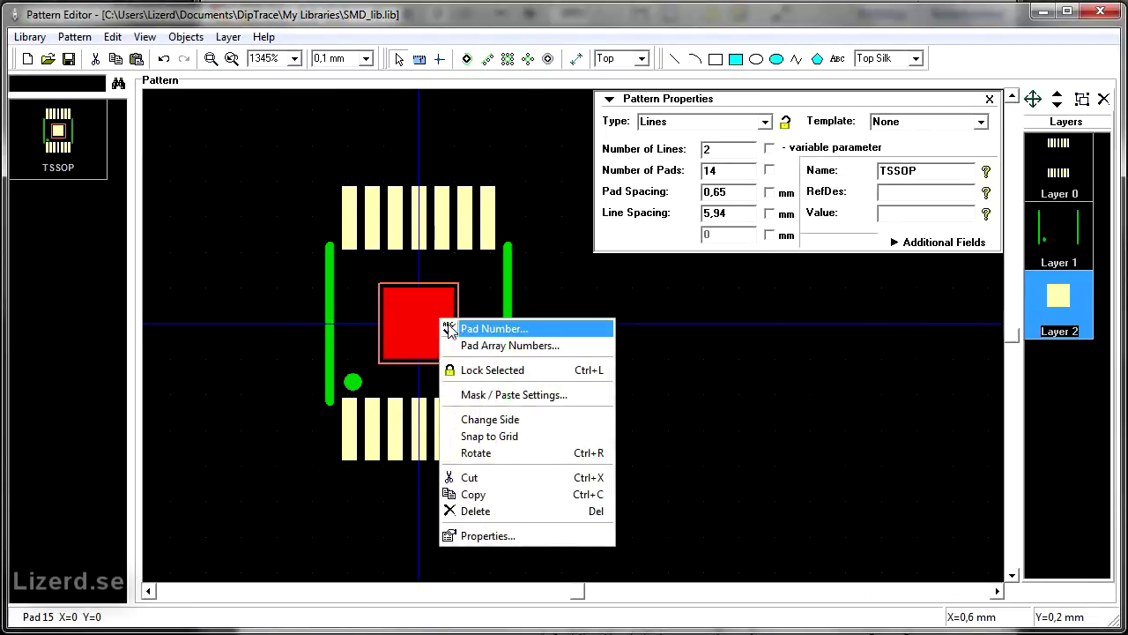
{"action": "left_click", "coordinate": [492, 336]}
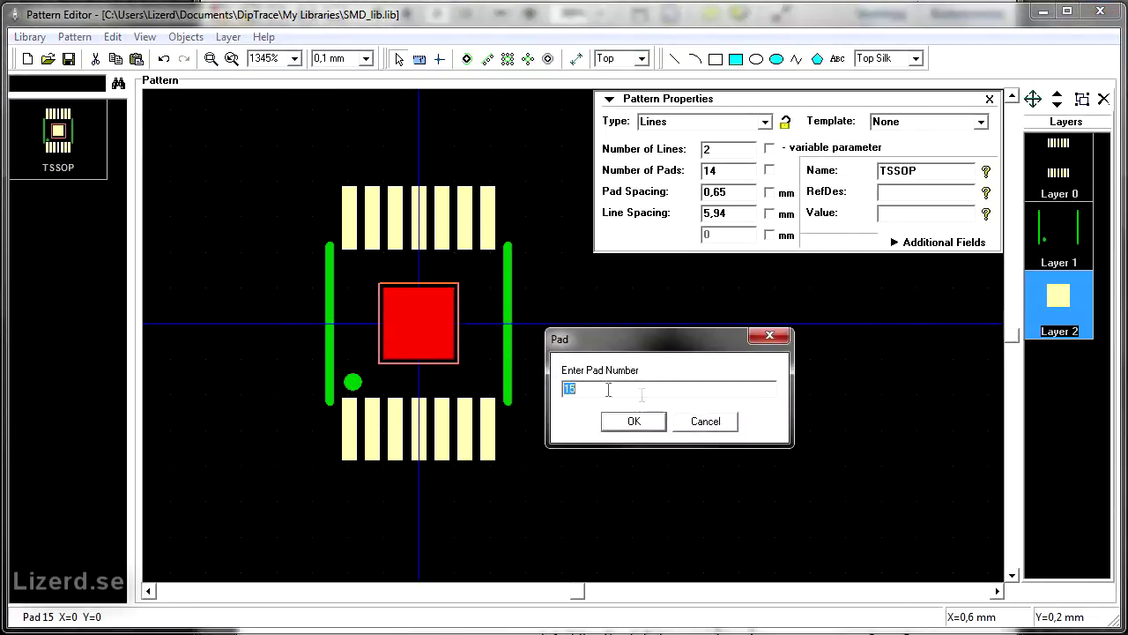
{"action": "left_click", "coordinate": [703, 422]}
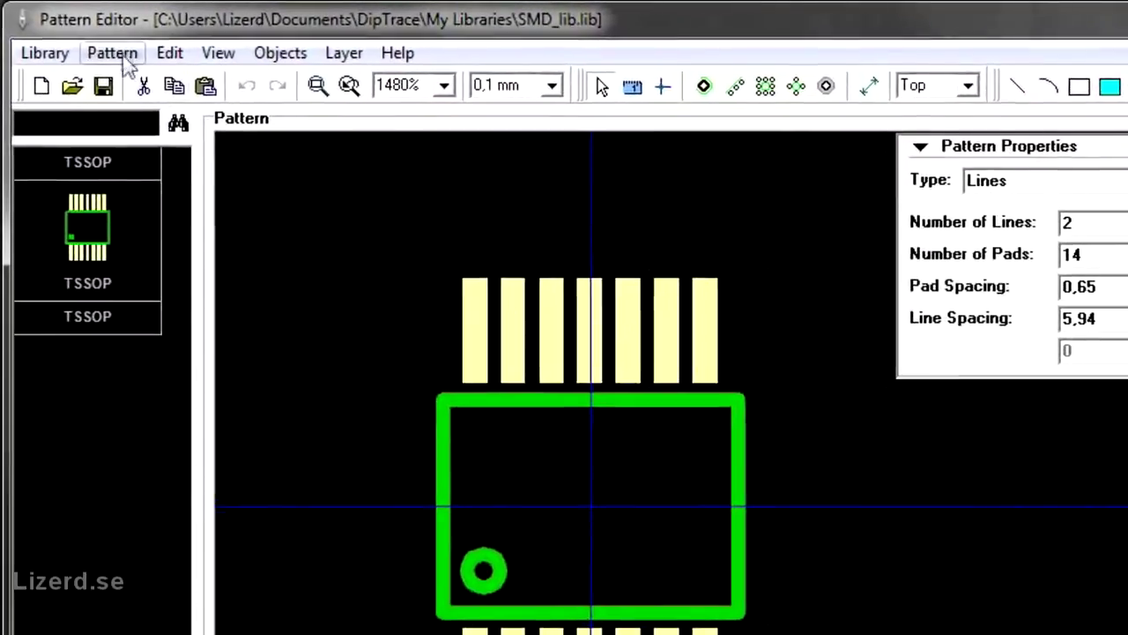
Open the TSSOP footprint's 3D Model settings and browse for a model file.
{"action": "left_click", "coordinate": [91, 44]}
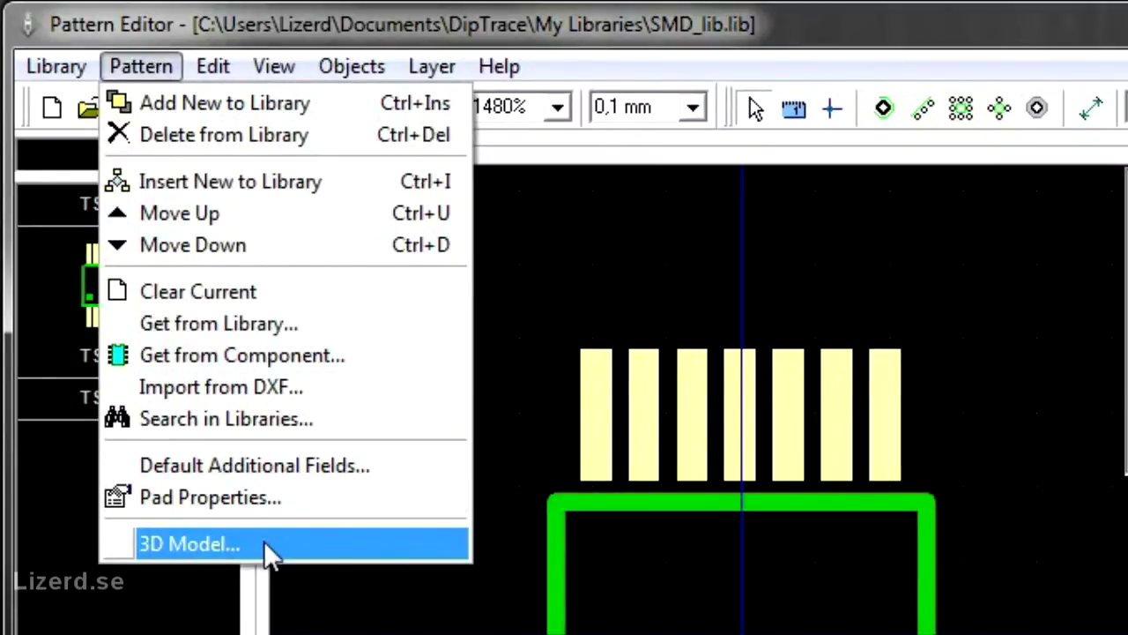
{"action": "left_click", "coordinate": [264, 541]}
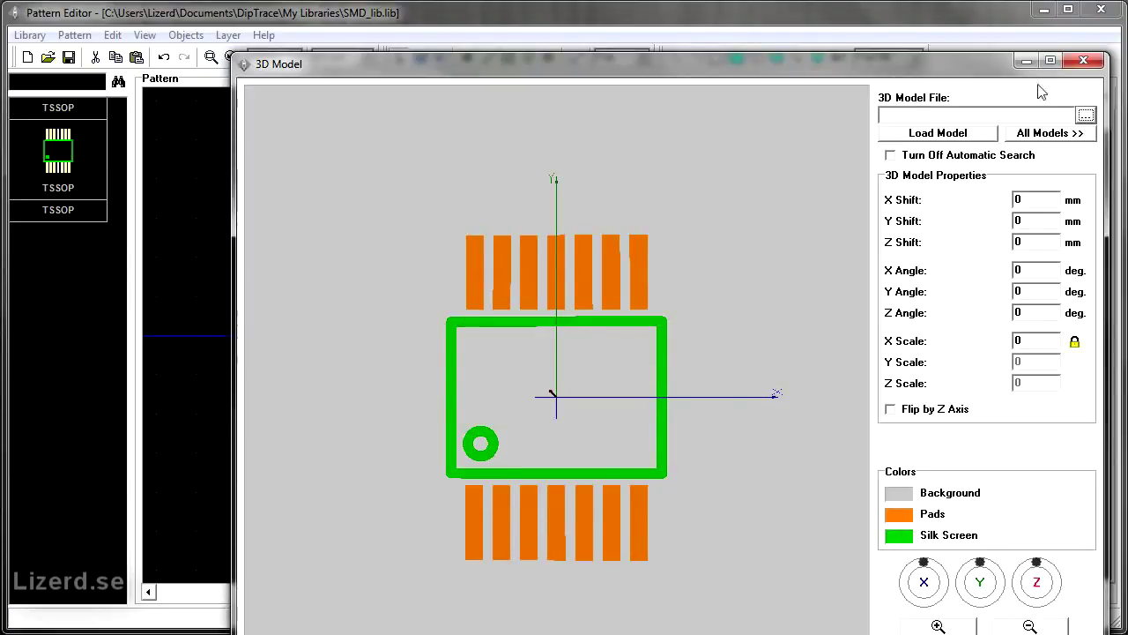
{"action": "left_click", "coordinate": [1086, 116]}
{"action": "left_click", "coordinate": [606, 107]}
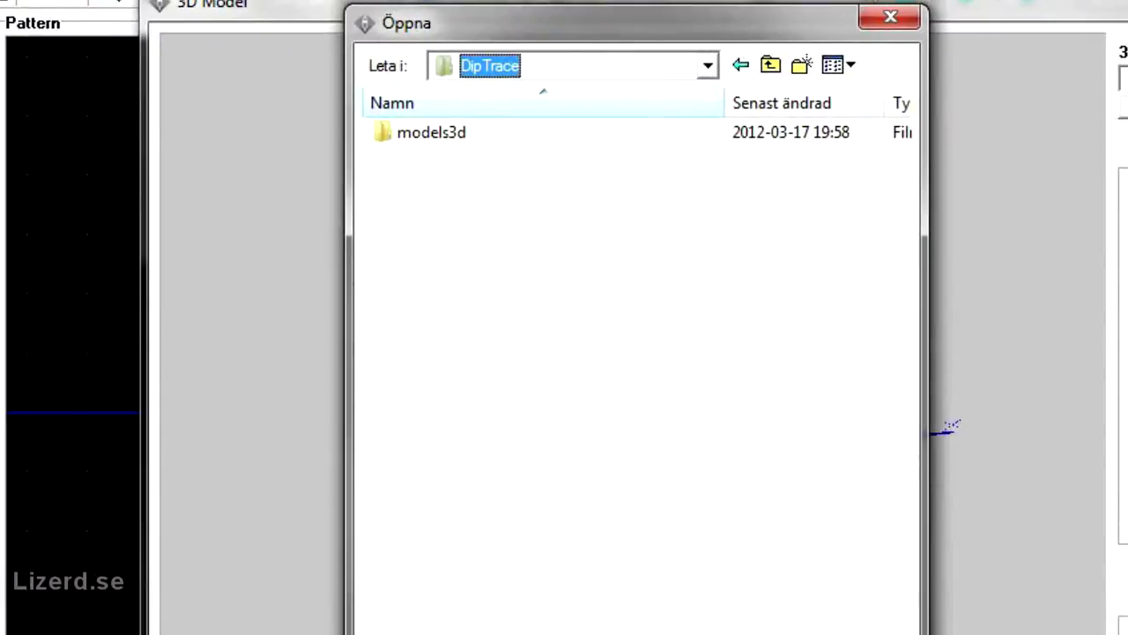
Go into the DipTrace models3d folder and load tssop-14.wrl onto the footprint.
{"action": "left_click", "coordinate": [707, 66]}
{"action": "left_click", "coordinate": [710, 95]}
{"action": "left_click", "coordinate": [710, 94]}
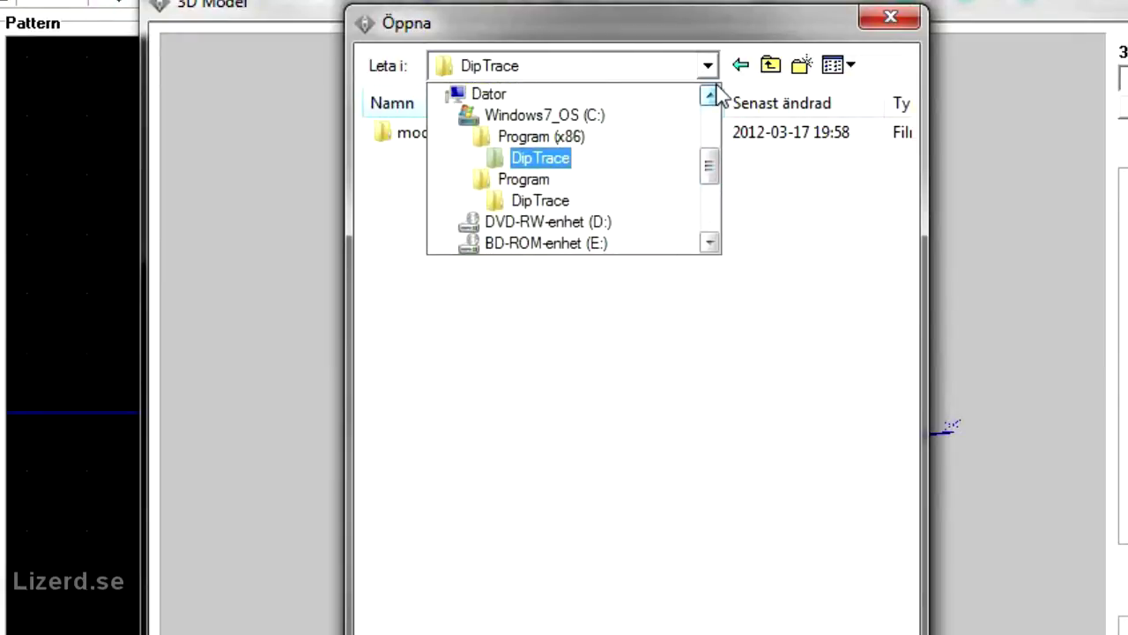
{"action": "left_click", "coordinate": [661, 158]}
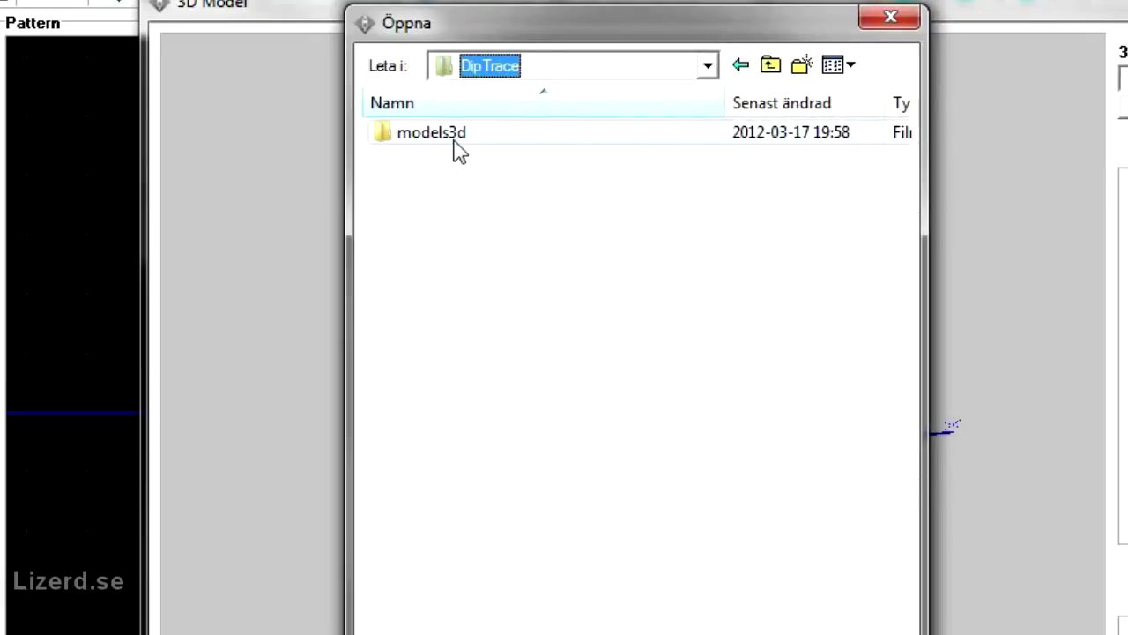
{"action": "double_click", "coordinate": [454, 139]}
{"action": "left_click_drag", "start_coordinate": [903, 119], "coordinate": [906, 267]}
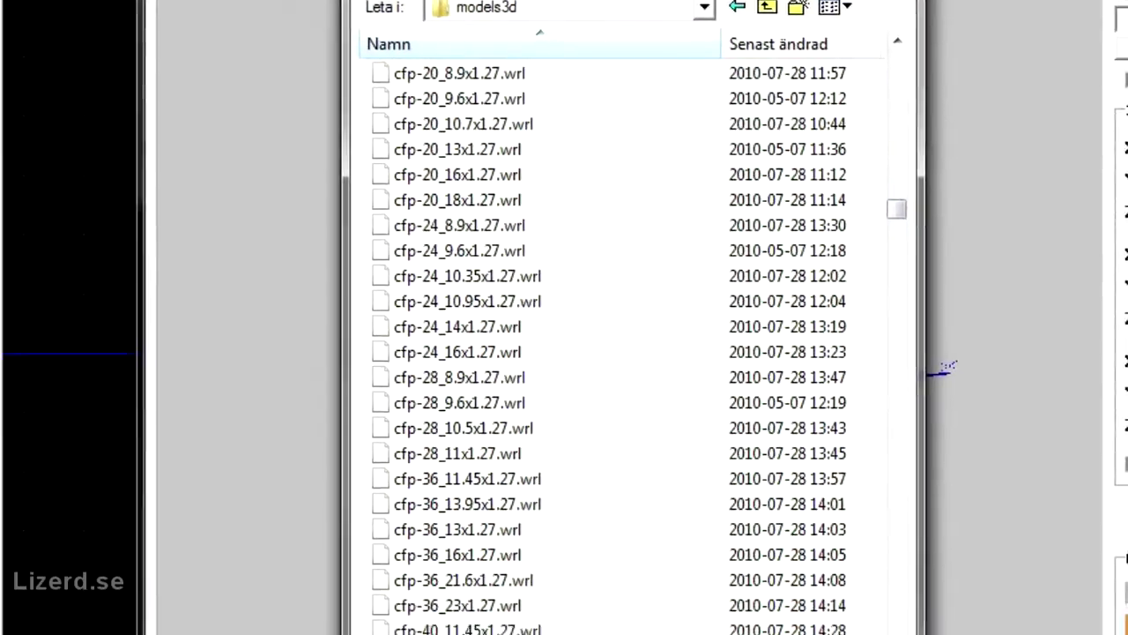
{"action": "scroll", "coordinate": [441, 291], "scroll_direction": "down", "scroll_amount": 15}
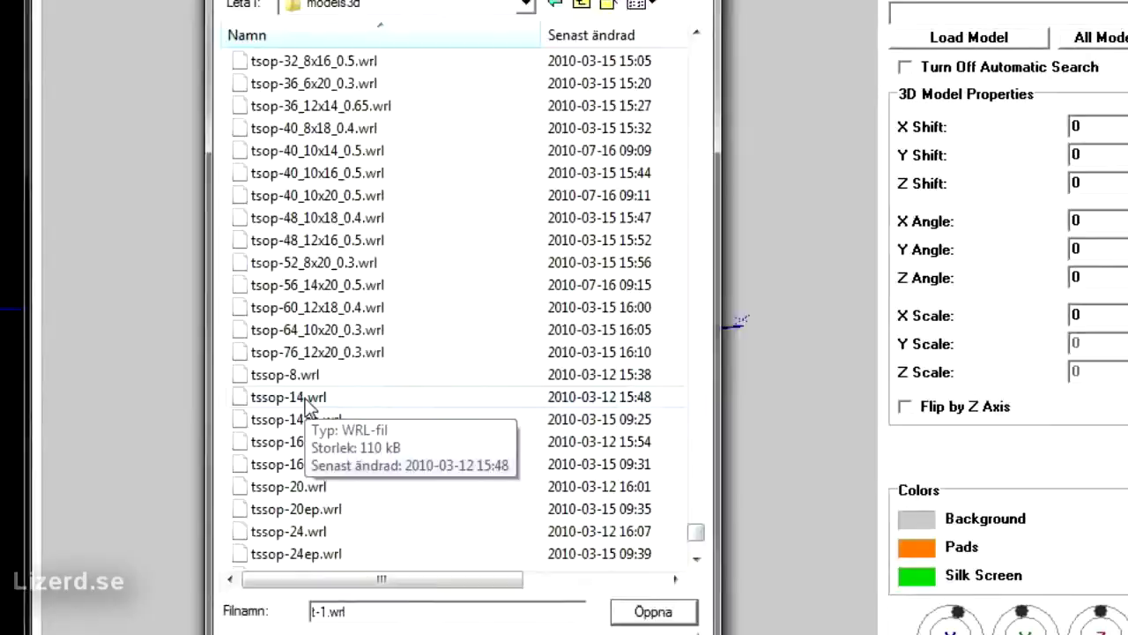
{"action": "double_click", "coordinate": [306, 398]}
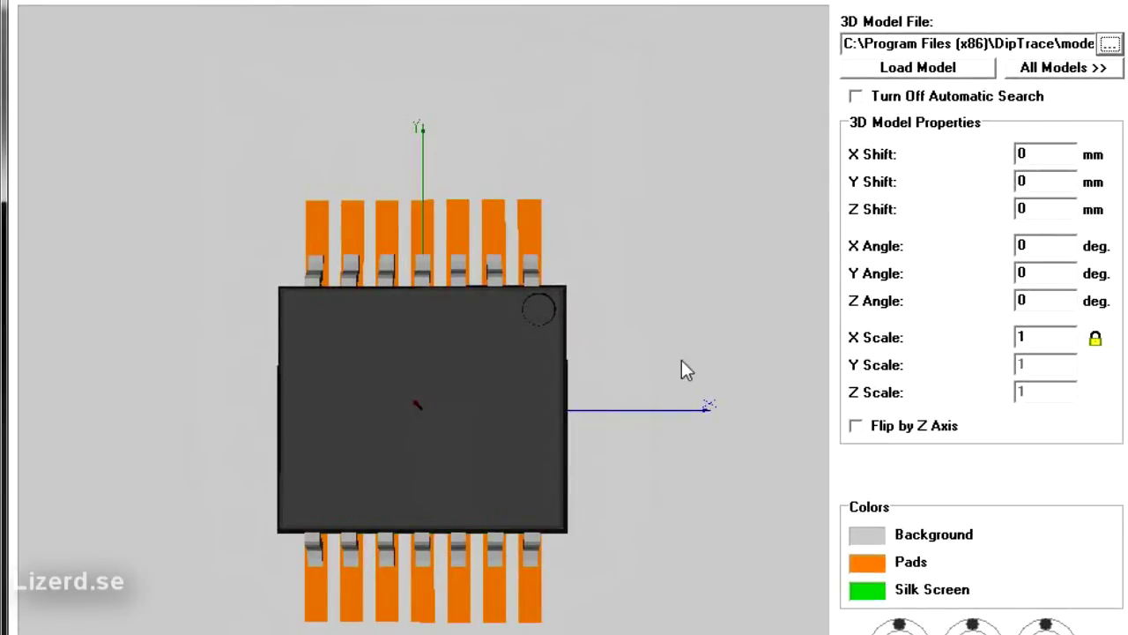
Orbit the 3D view to check the TSSOP model's pin-1 mark against the pads.
{"action": "mouse_move", "coordinate": [663, 355]}
{"action": "left_mouse_down"}
{"action": "mouse_move", "coordinate": [663, 375]}
{"action": "mouse_move", "coordinate": [634, 352]}
{"action": "mouse_move", "coordinate": [675, 328]}
{"action": "mouse_move", "coordinate": [693, 344]}
{"action": "mouse_move", "coordinate": [675, 350]}
{"action": "mouse_move", "coordinate": [446, 283]}
{"action": "left_mouse_up"}
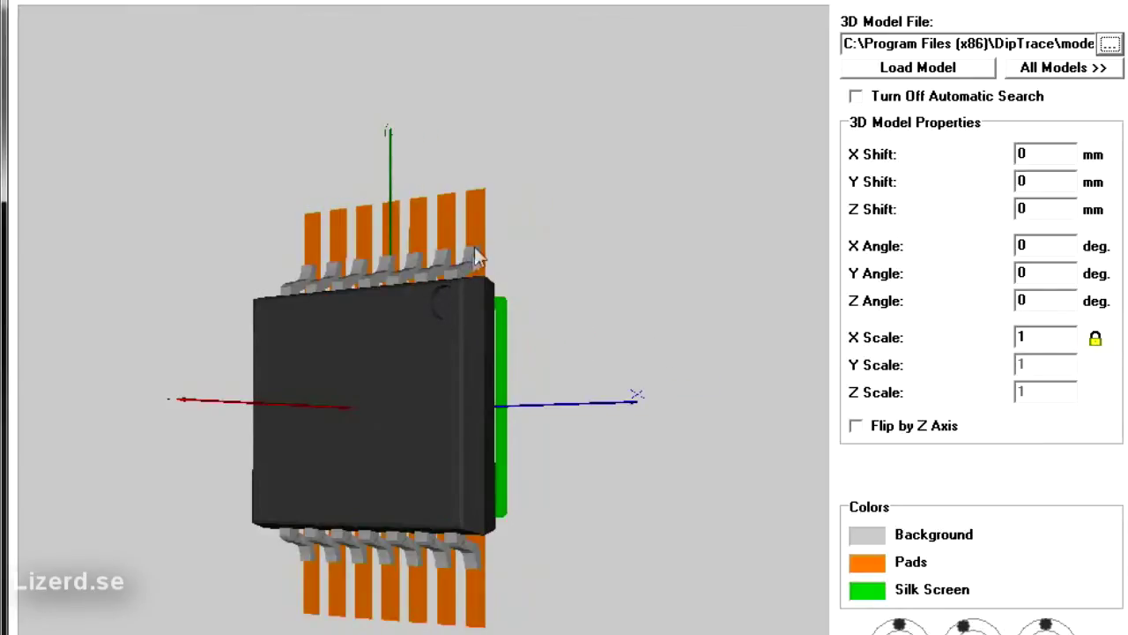
{"action": "left_click_drag", "start_coordinate": [541, 292], "coordinate": [434, 293]}
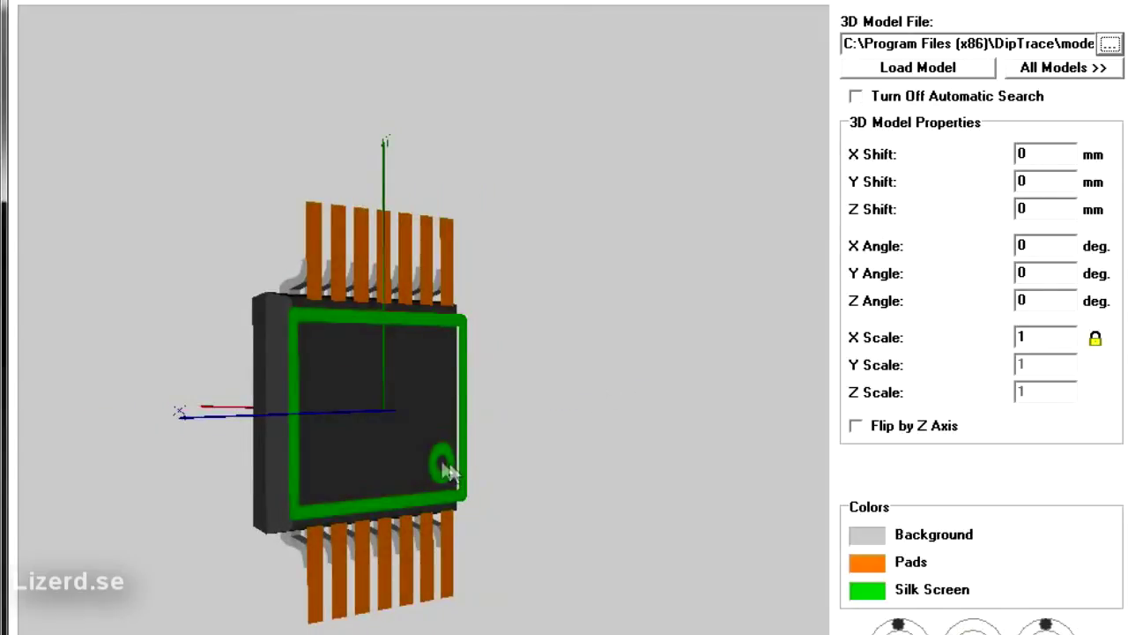
{"action": "mouse_move", "coordinate": [463, 546]}
{"action": "left_mouse_down"}
{"action": "mouse_move", "coordinate": [534, 461]}
{"action": "mouse_move", "coordinate": [557, 473]}
{"action": "mouse_move", "coordinate": [457, 301]}
{"action": "left_mouse_up"}
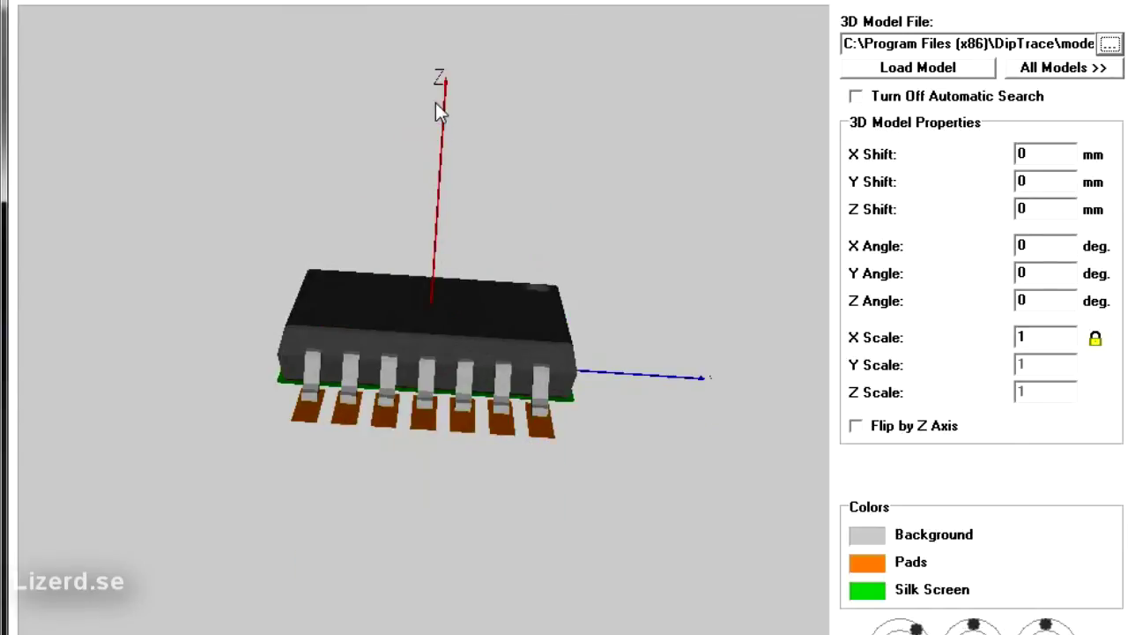
{"action": "left_click_drag", "start_coordinate": [430, 283], "coordinate": [427, 363]}
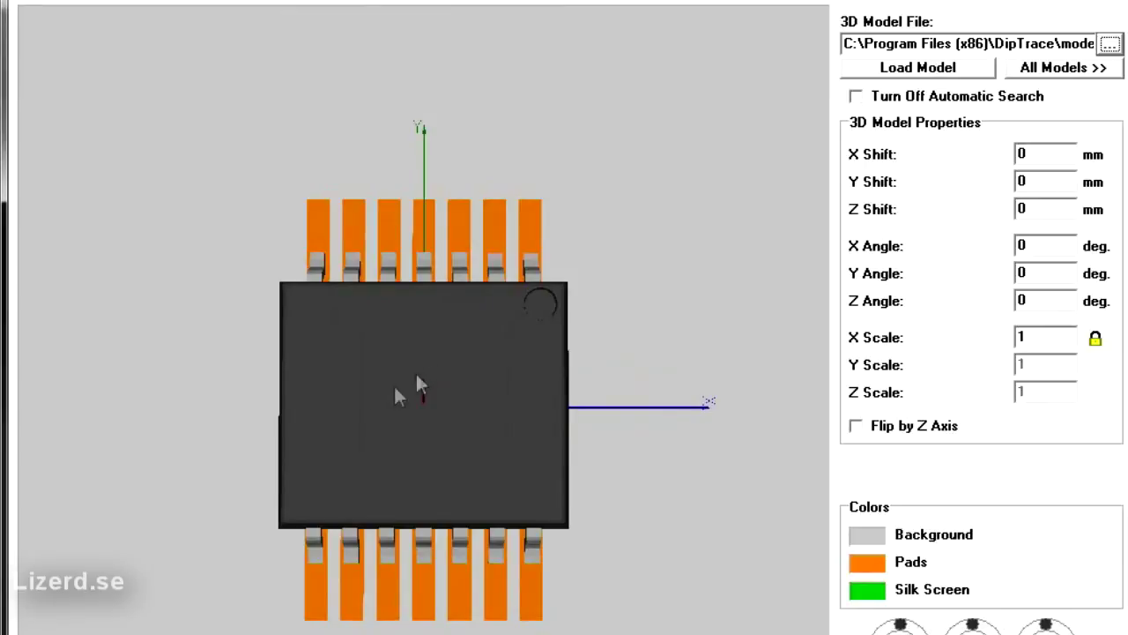
Set the model's Z Angle to 180 so its pin-1 dimple matches pad 1.
{"action": "left_click", "coordinate": [1013, 300]}
{"action": "type", "text": "180"}
{"action": "mouse_move", "coordinate": [396, 423]}
{"action": "left_mouse_down"}
{"action": "mouse_move", "coordinate": [344, 476]}
{"action": "mouse_move", "coordinate": [353, 486]}
{"action": "mouse_move", "coordinate": [433, 494]}
{"action": "mouse_move", "coordinate": [544, 467]}
{"action": "mouse_move", "coordinate": [590, 473]}
{"action": "mouse_move", "coordinate": [611, 453]}
{"action": "mouse_move", "coordinate": [447, 423]}
{"action": "mouse_move", "coordinate": [886, 585]}
{"action": "left_mouse_up"}
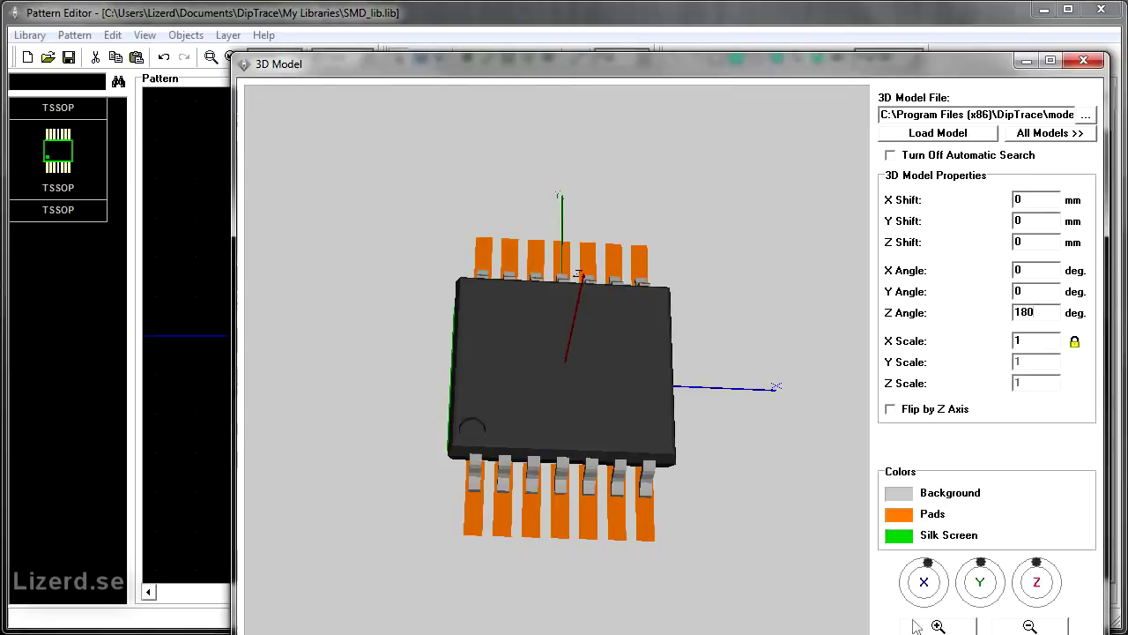
{"action": "key", "text": "Escape"}
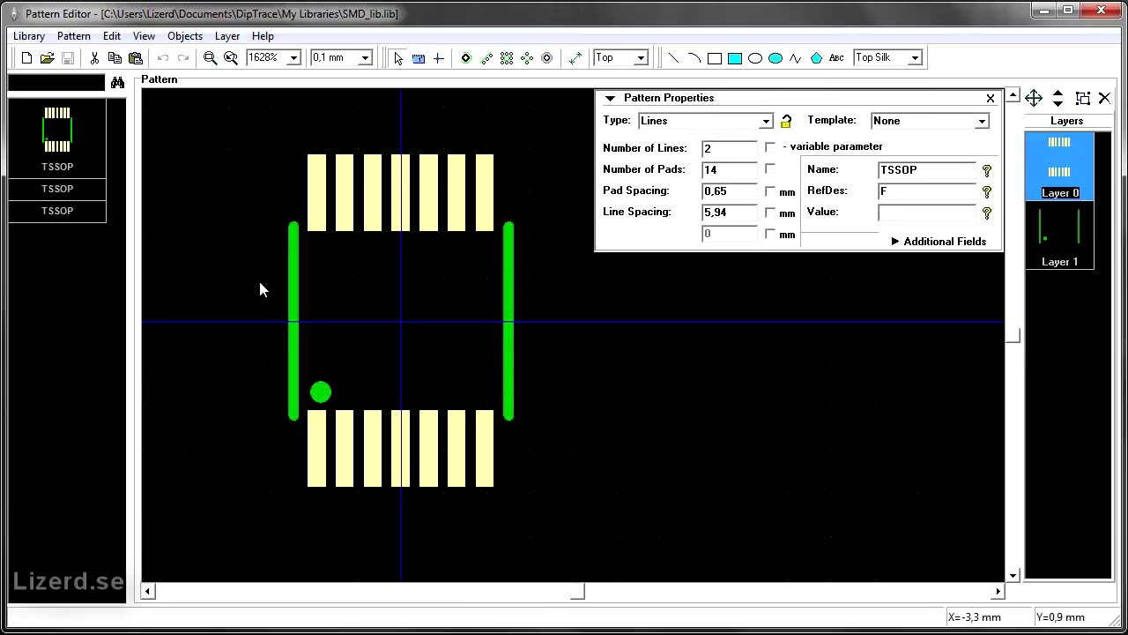
Duplicate the third TSSOP pattern and name the copy DIP.
{"action": "left_click", "coordinate": [75, 188]}
{"action": "left_click", "coordinate": [93, 218]}
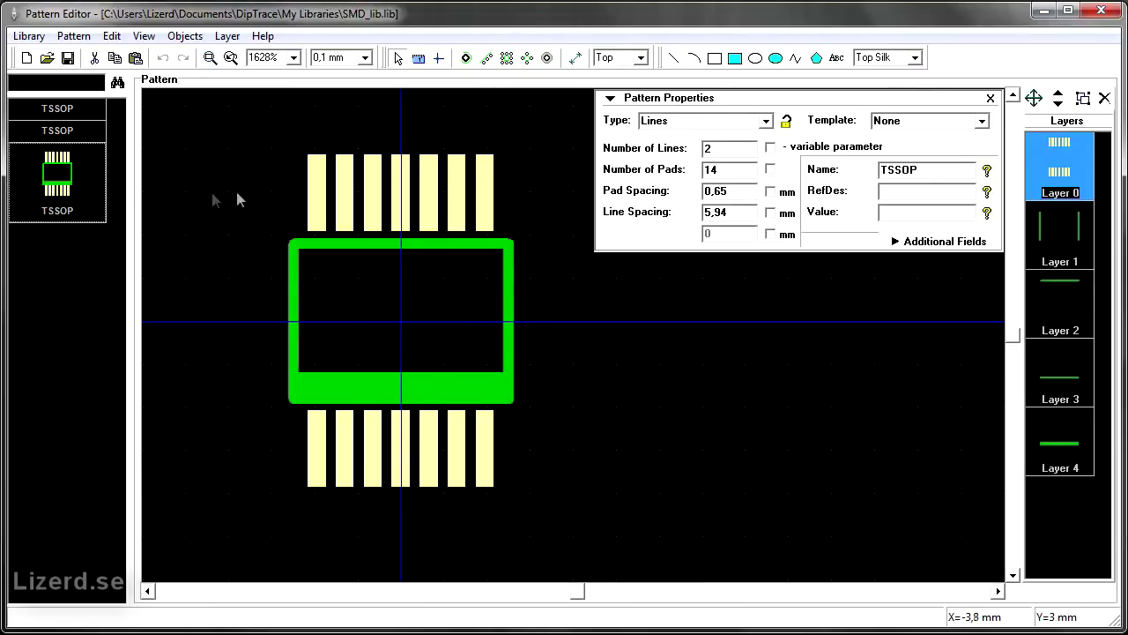
{"action": "right_click", "coordinate": [68, 190]}
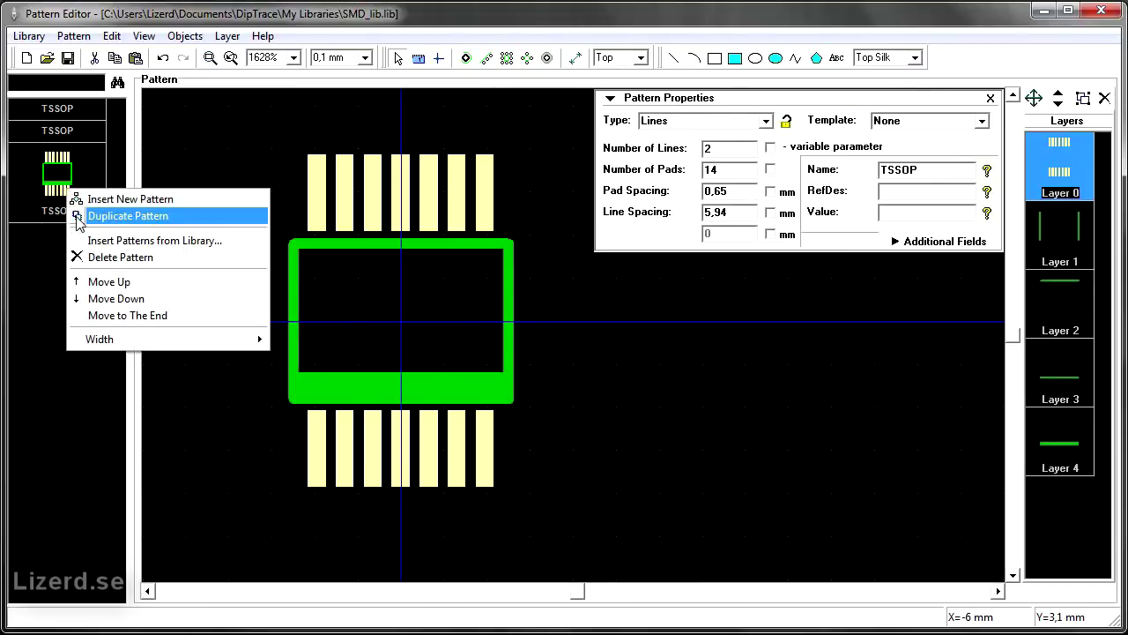
{"action": "left_click", "coordinate": [78, 216]}
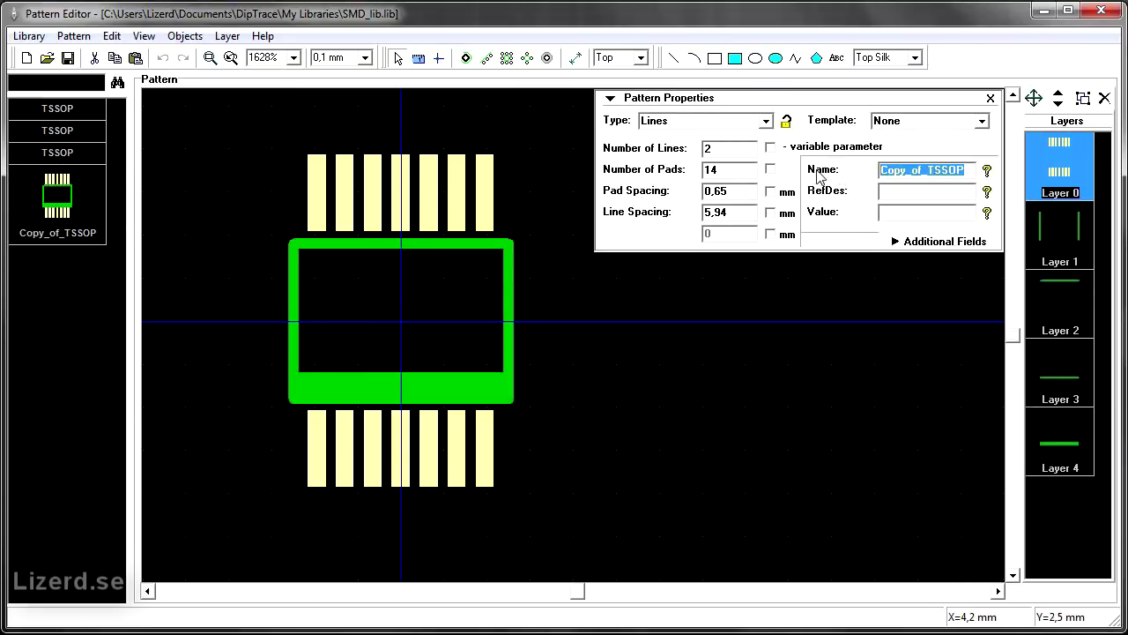
{"action": "type", "text": "DIP"}
{"action": "left_click", "coordinate": [74, 36]}
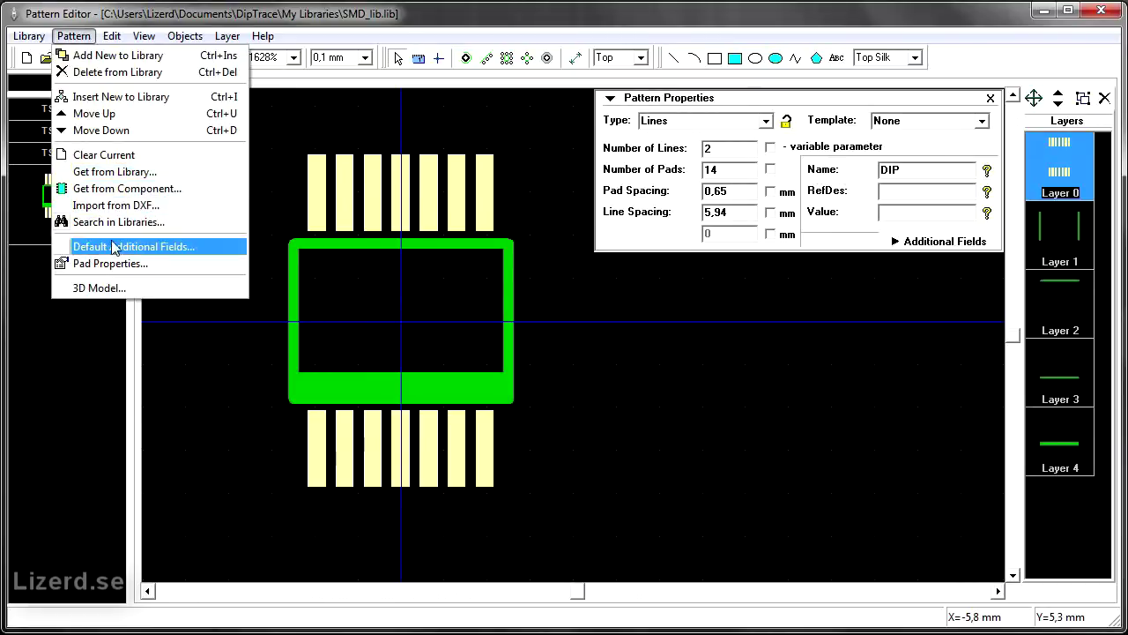
Make all DIP pads through-hole ovals, 0,8 mm wide by 1,2 mm high, with round holes.
{"action": "left_click", "coordinate": [112, 264]}
{"action": "left_click", "coordinate": [781, 287]}
{"action": "left_click", "coordinate": [774, 303]}
{"action": "left_click", "coordinate": [775, 315]}
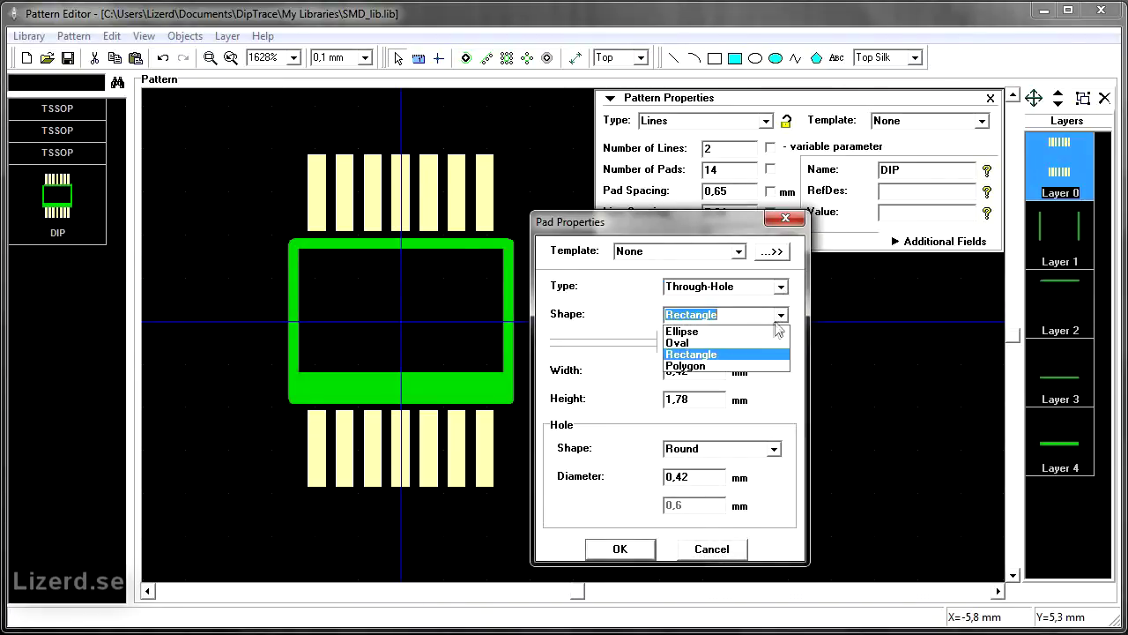
{"action": "left_click", "coordinate": [769, 348]}
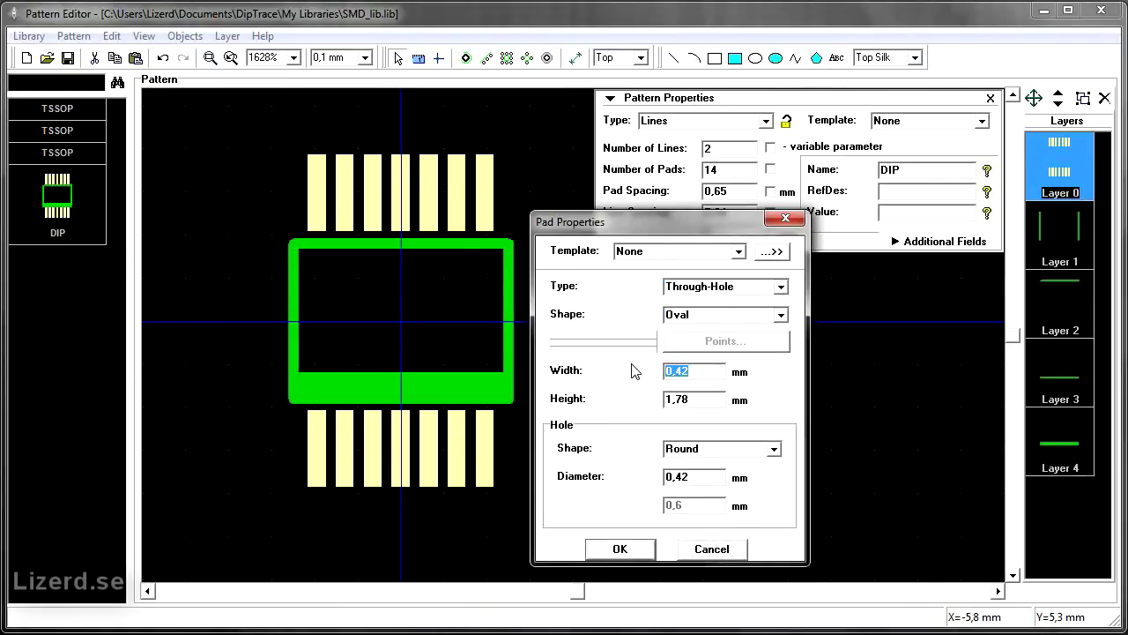
{"action": "type", "text": "0,8"}
{"action": "key", "text": "Tab"}
{"action": "type", "text": "1,2"}
{"action": "left_click_drag", "start_coordinate": [699, 477], "coordinate": [627, 477]}
{"action": "type", "text": "0"}
{"action": "left_click", "coordinate": [701, 369]}
{"action": "left_click", "coordinate": [617, 548]}
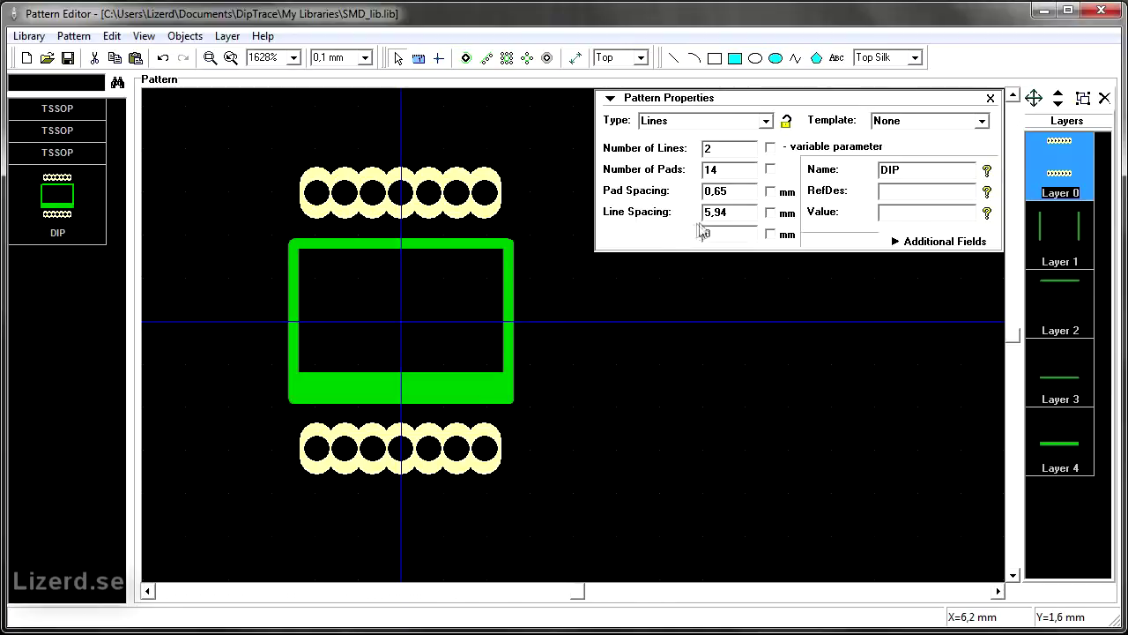
{"action": "scroll", "coordinate": [643, 326], "scroll_direction": "down", "scroll_amount": 1}
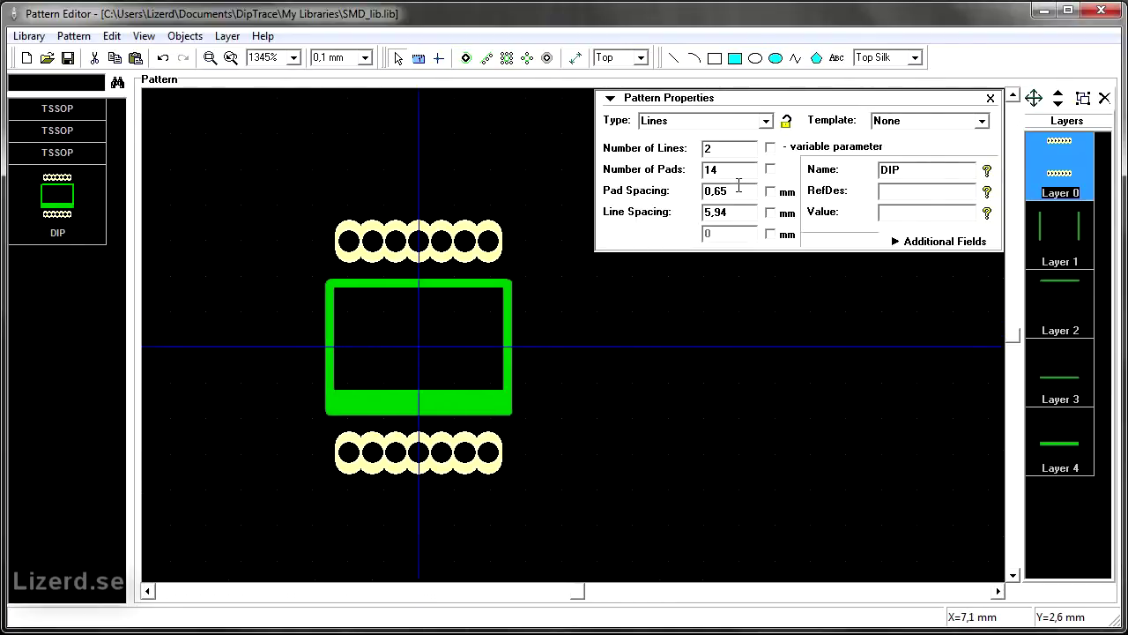
Change the DIP pattern's pad spacing from 0,65 to 2,54 mm.
{"action": "left_click_drag", "start_coordinate": [739, 187], "coordinate": [699, 191]}
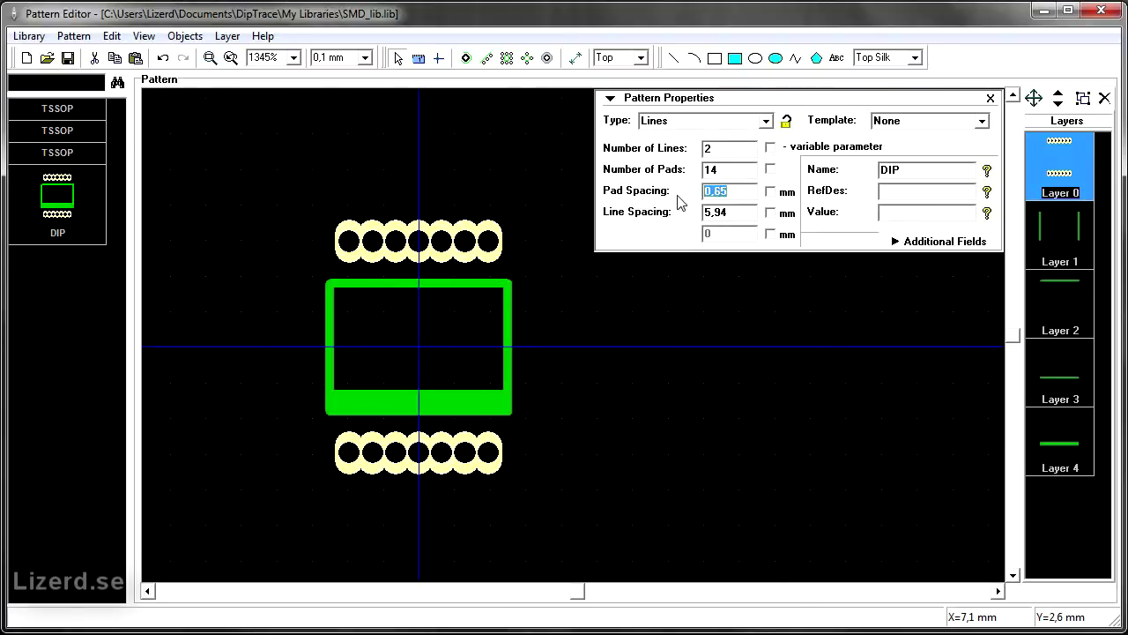
{"action": "key", "text": "BackSpace"}
{"action": "type", "text": "2"}
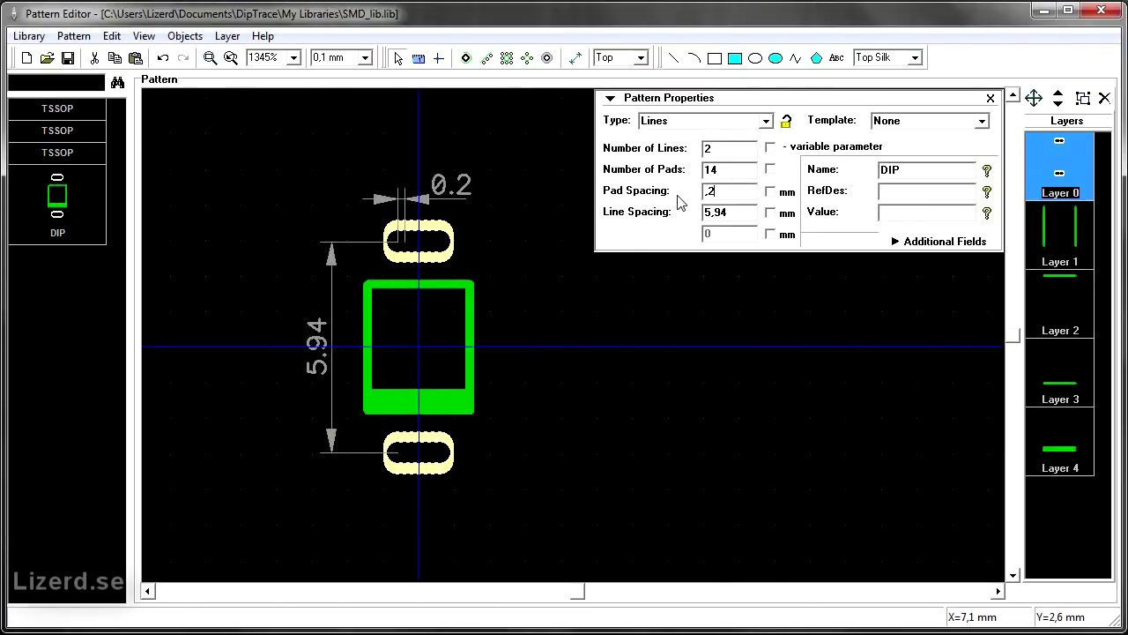
{"action": "key", "text": "BackSpace"}
{"action": "key", "text": "BackSpace"}
{"action": "type", "text": "2,5"}
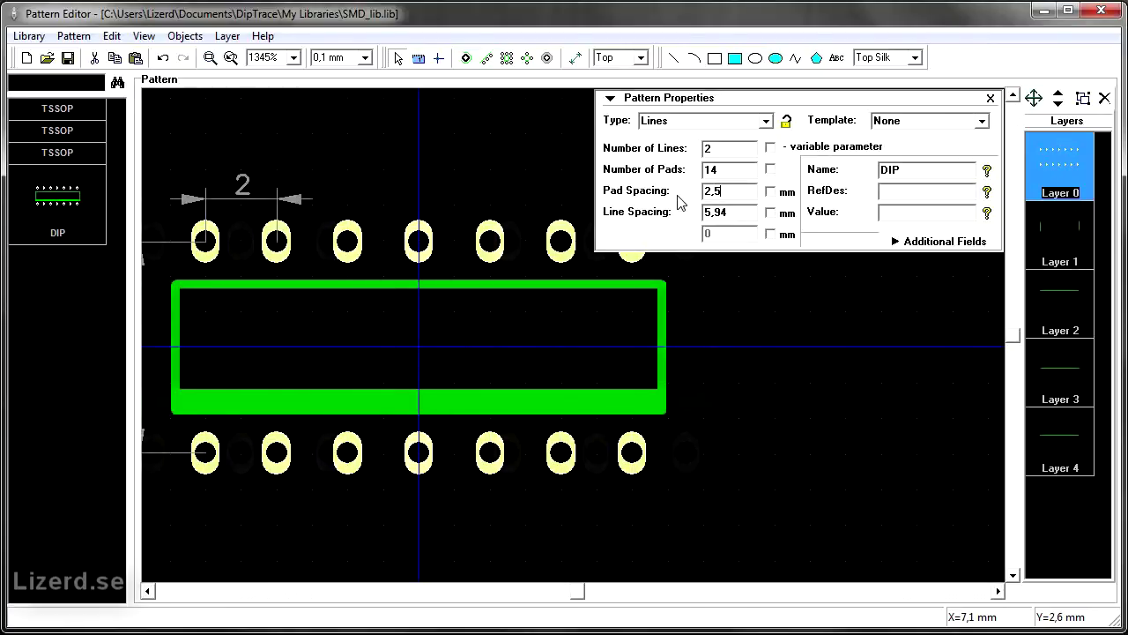
{"action": "type", "text": "4"}
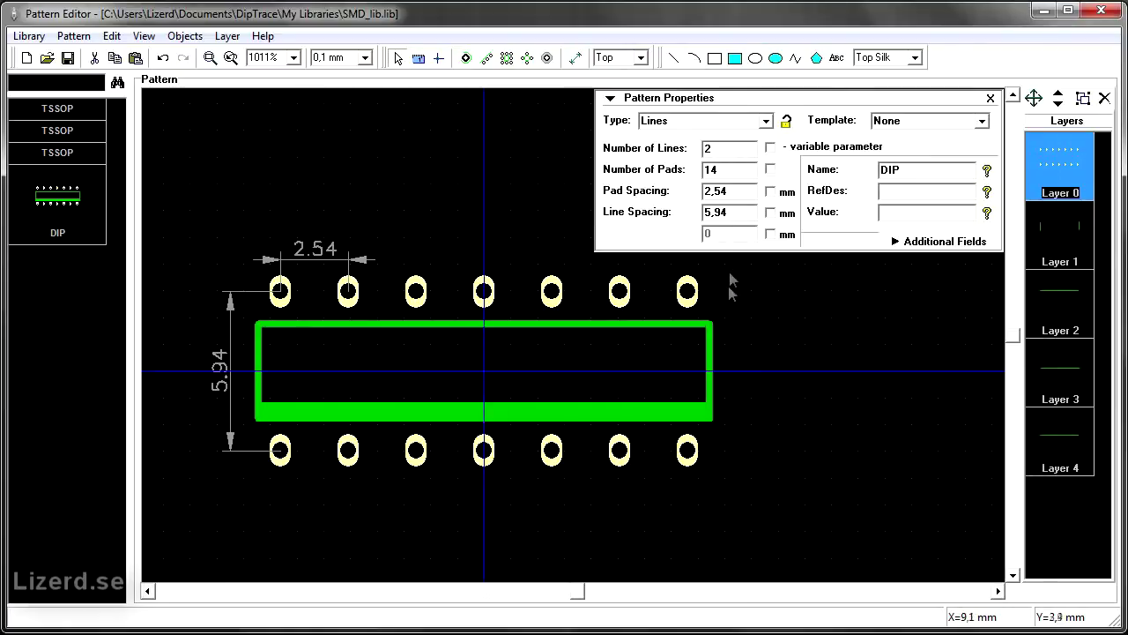
{"action": "left_click_drag", "start_coordinate": [738, 192], "coordinate": [689, 192]}
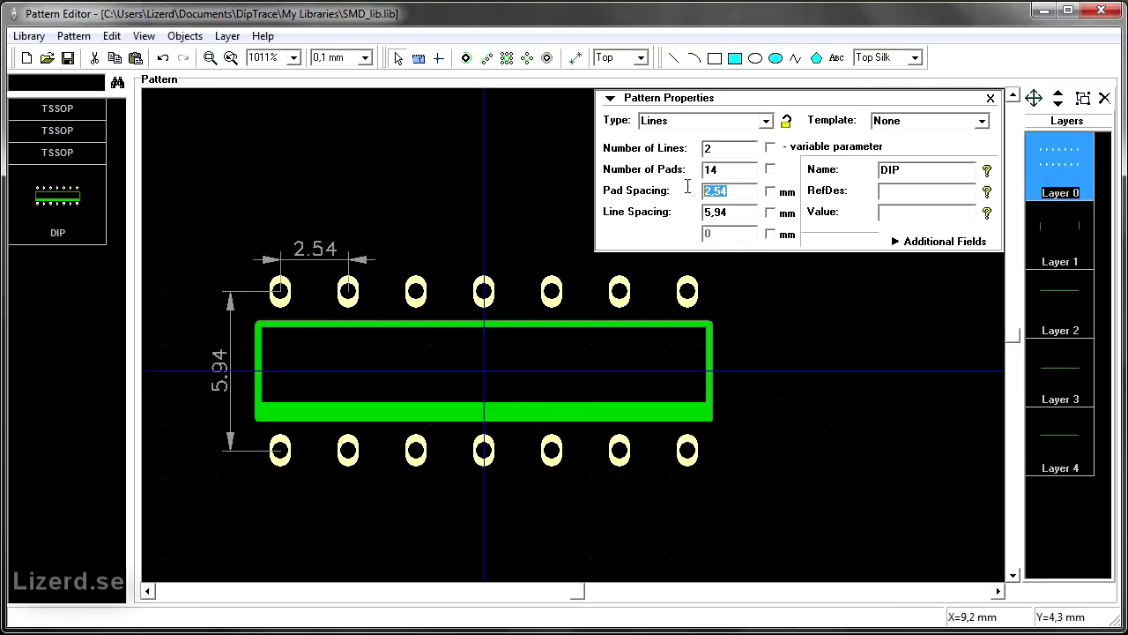